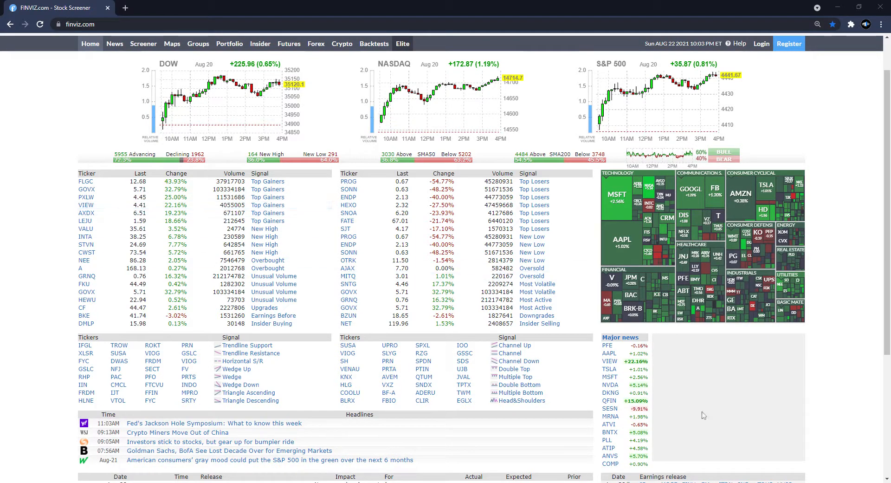
- Open the stock screener and display all filter categories
click(144, 43)
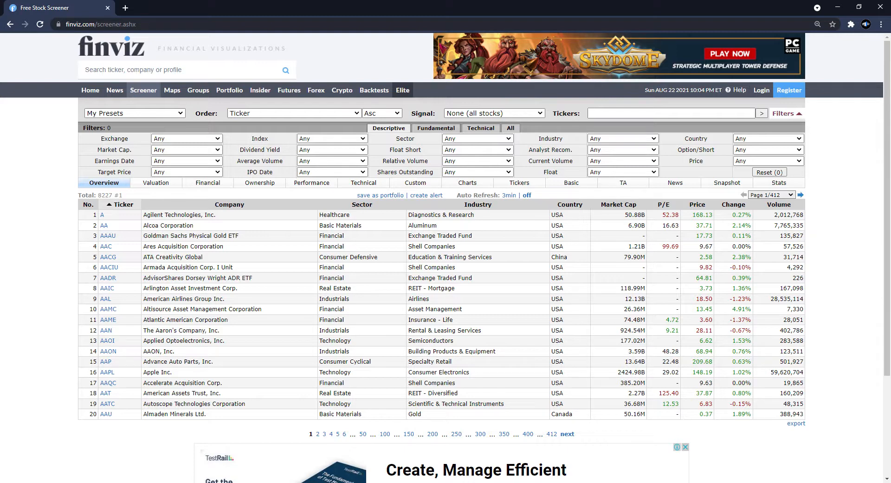
click(511, 128)
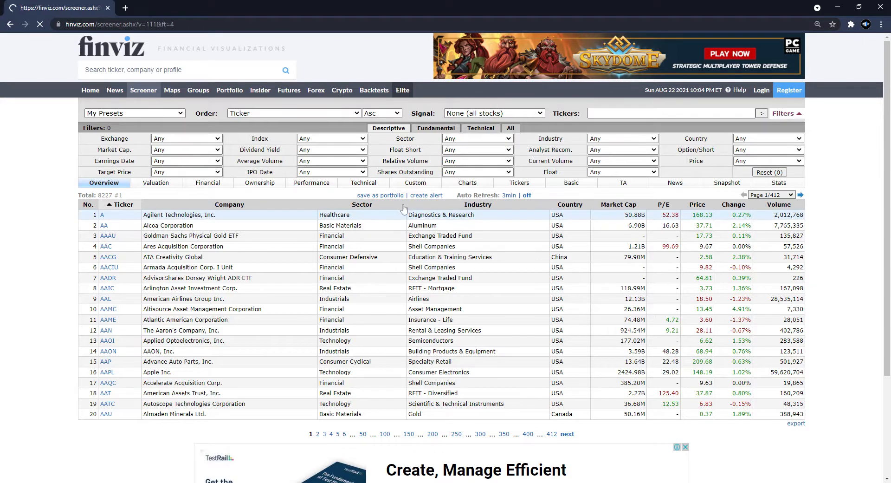
- Set the Current Volume filter to Over 1M
scroll(537, 195, down, 2)
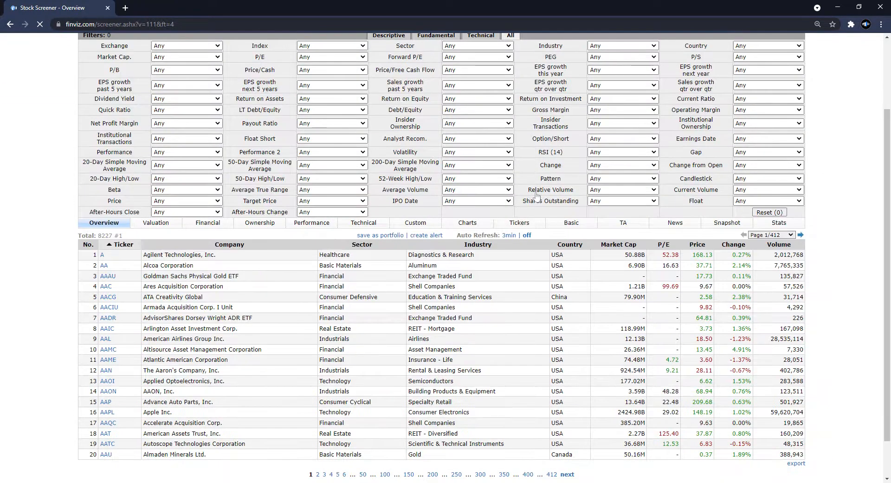
scroll(538, 195, up, 1)
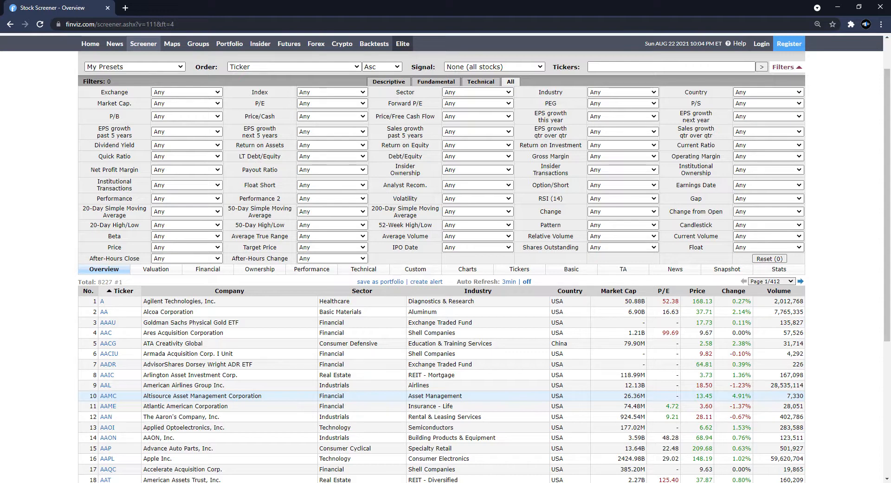
click(772, 372)
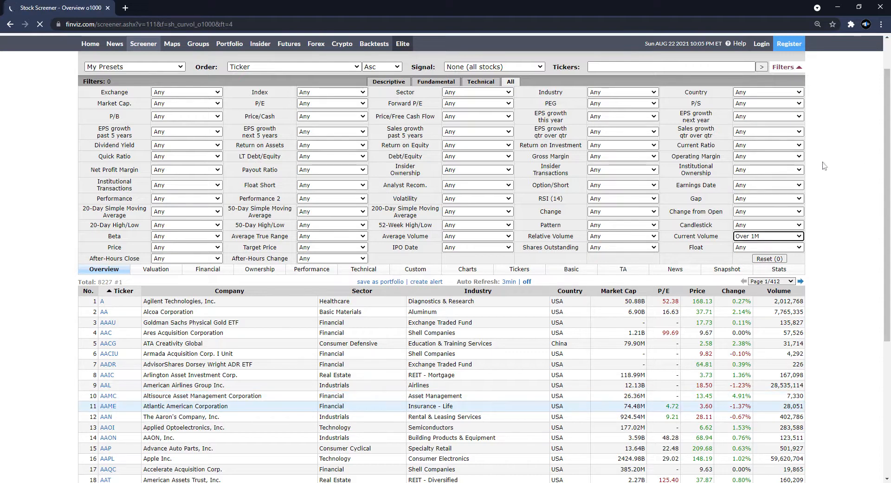
- Set the 52-Week High/Low filter to 70% or more above Low
scroll(823, 167, down, 1)
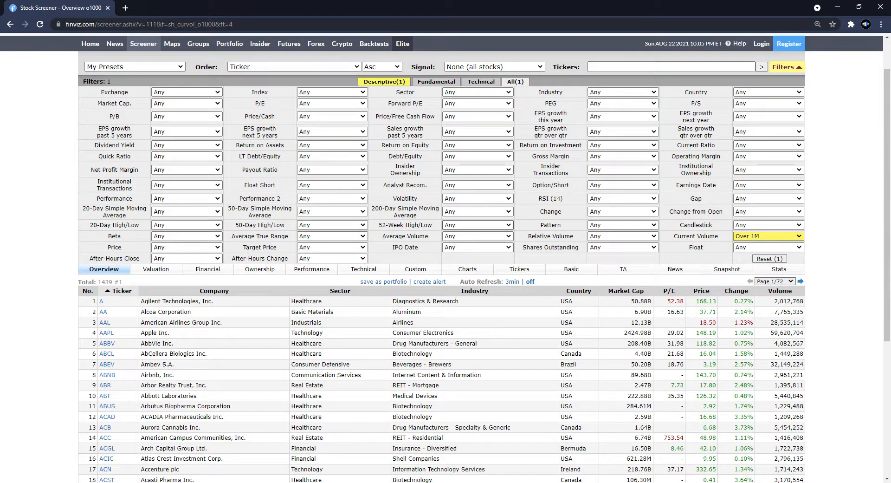
click(502, 312)
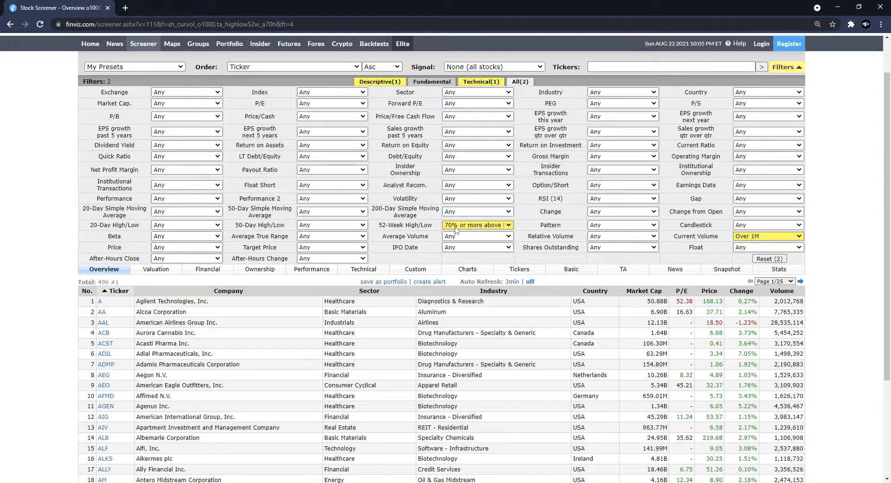
- Set the Beta filter to Over 1
scroll(437, 346, down, 1)
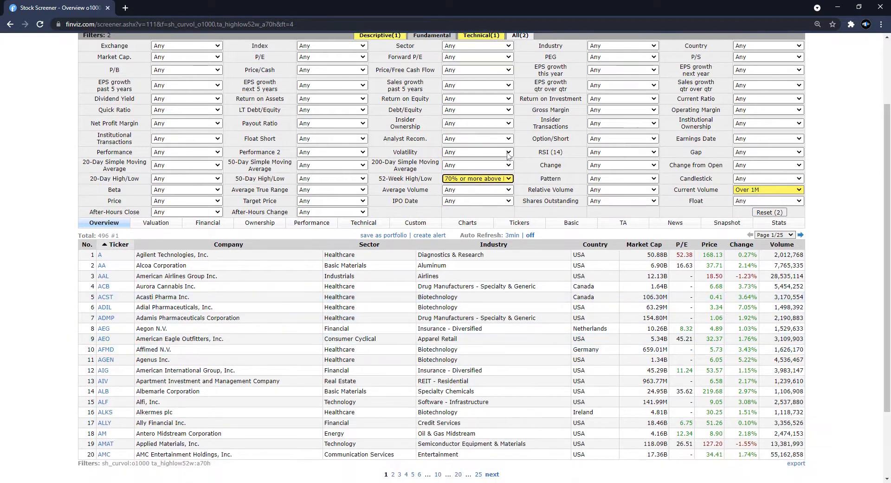
scroll(493, 185, up, 2)
scroll(496, 234, down, 1)
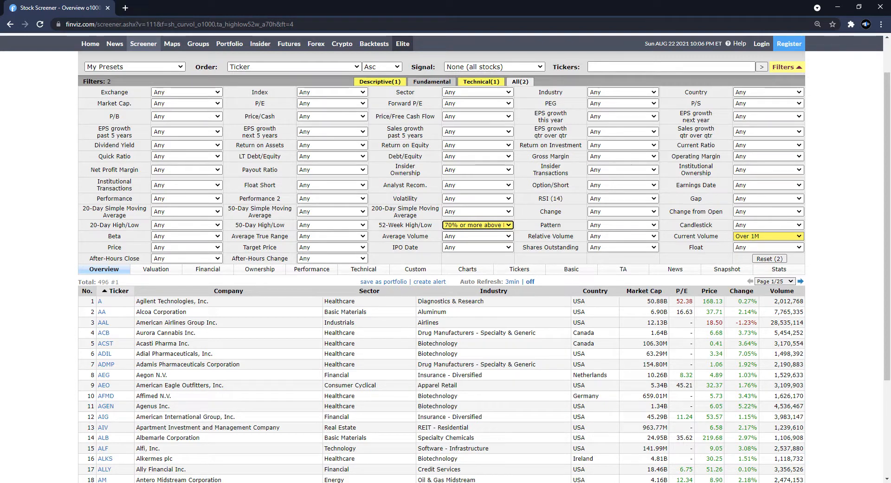
click(184, 237)
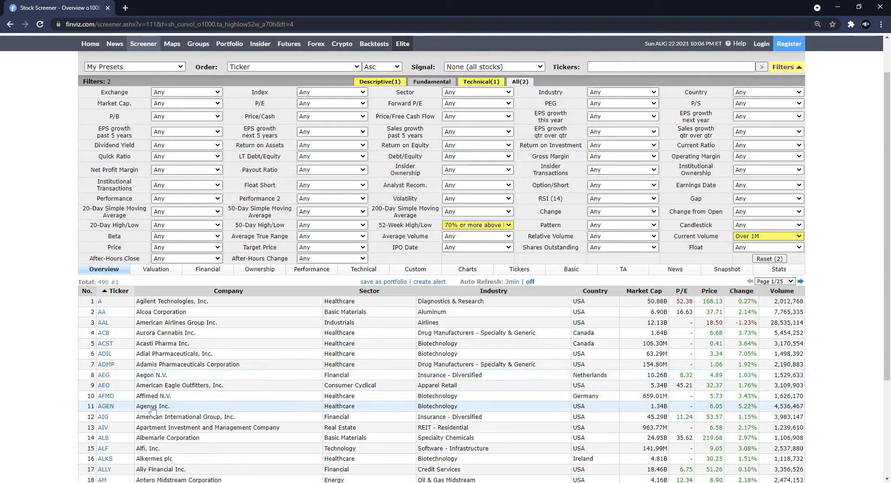
click(154, 377)
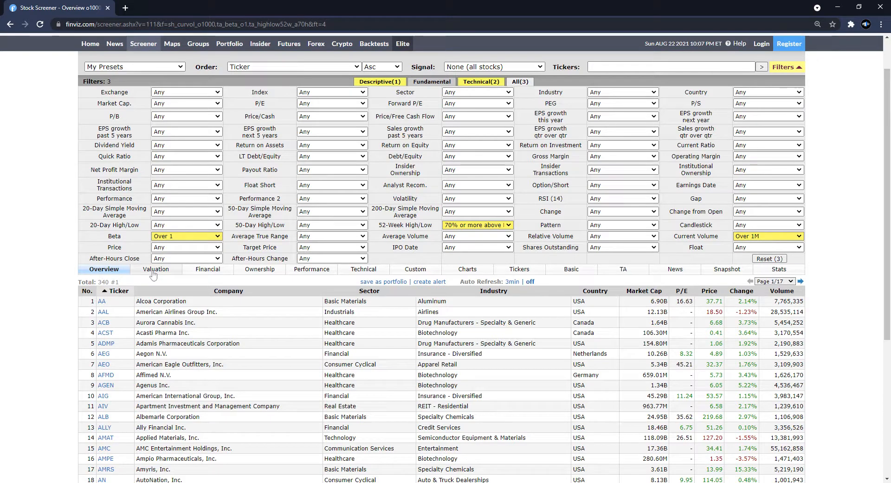
- Set 20-Day High/Low to 5% or more below High and 200-Day Simple Moving Average to SMA200 below SMA50
click(175, 225)
click(158, 263)
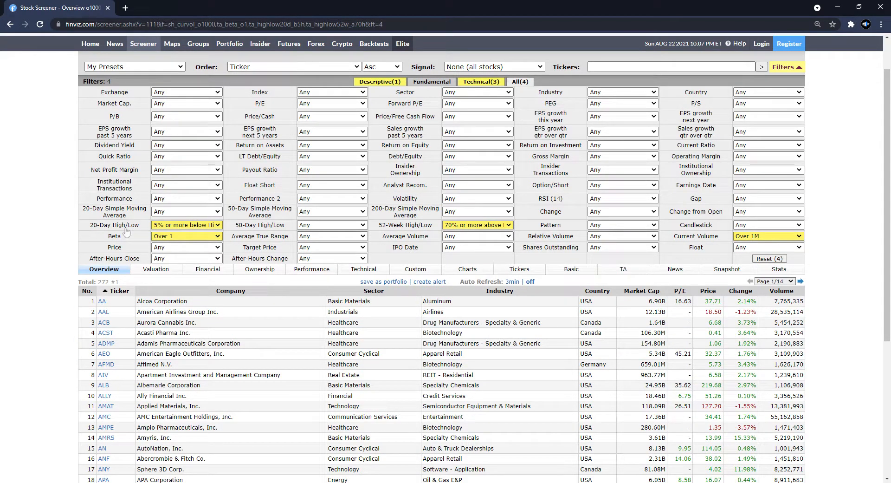
mouse_move(122, 229)
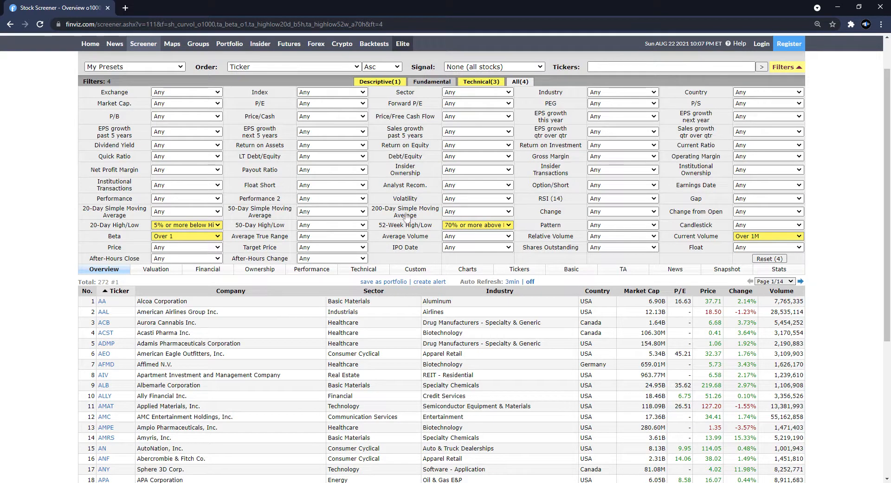
mouse_move(405, 216)
mouse_move(441, 212)
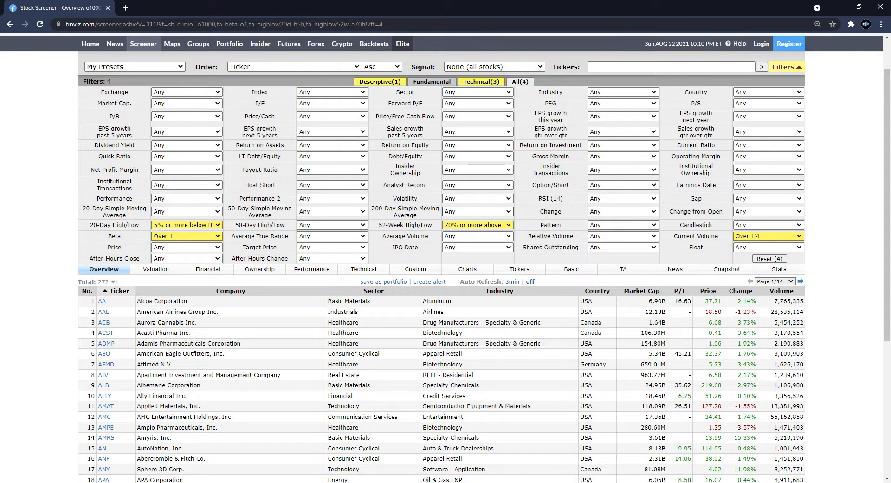
click(492, 390)
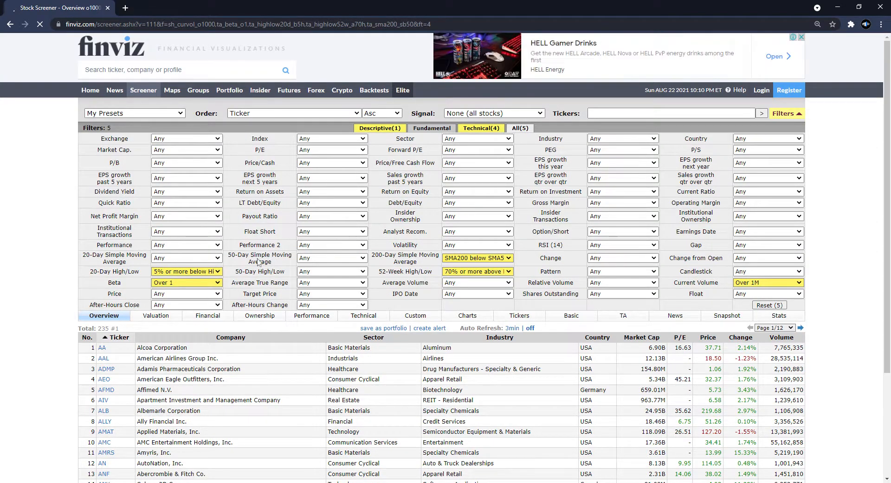
- Set the 50-Day Simple Moving Average filter to Price above SMA50
mouse_move(249, 262)
scroll(150, 277, down, 1)
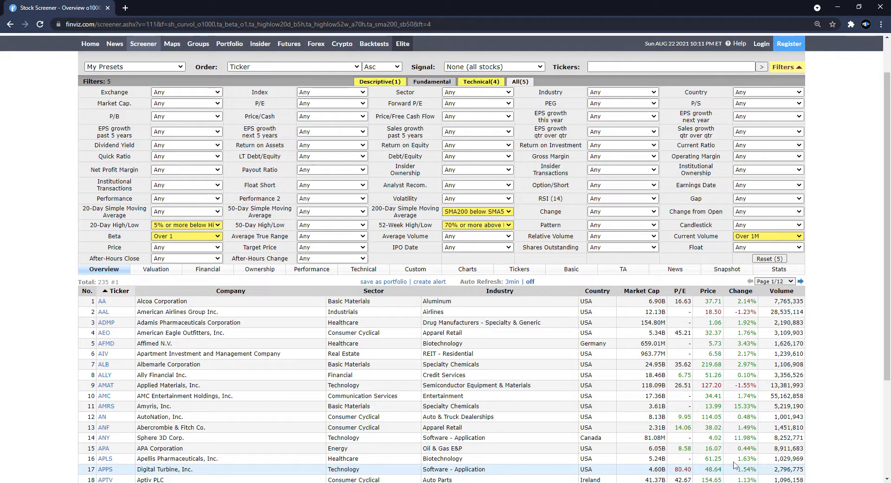
click(790, 237)
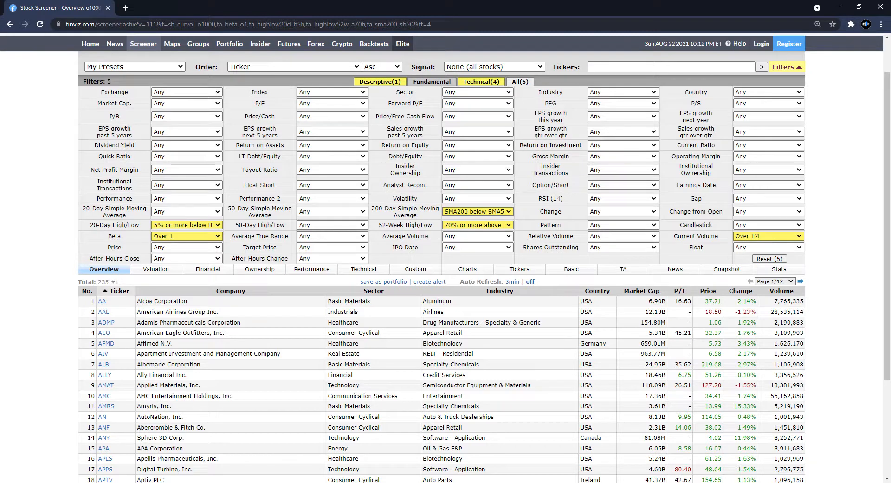
click(335, 333)
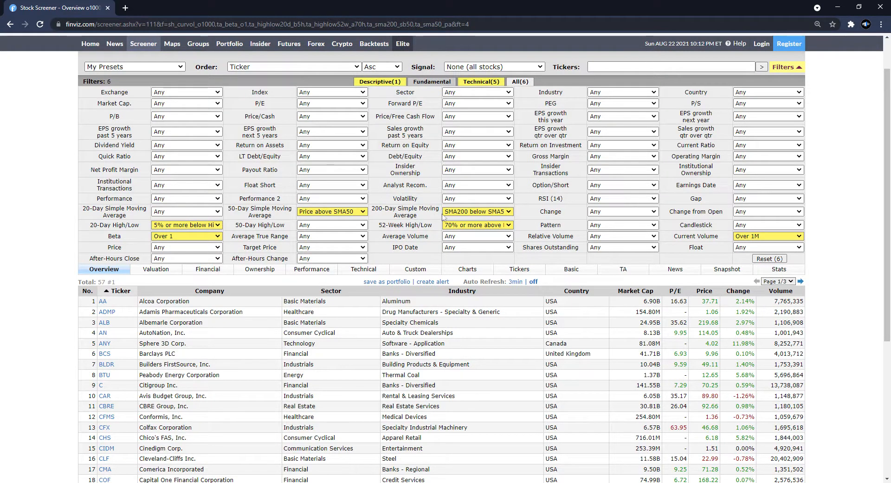
- Set the 20-Day Simple Moving Average filter to SMA20 above SMA50
mouse_move(407, 212)
mouse_move(249, 233)
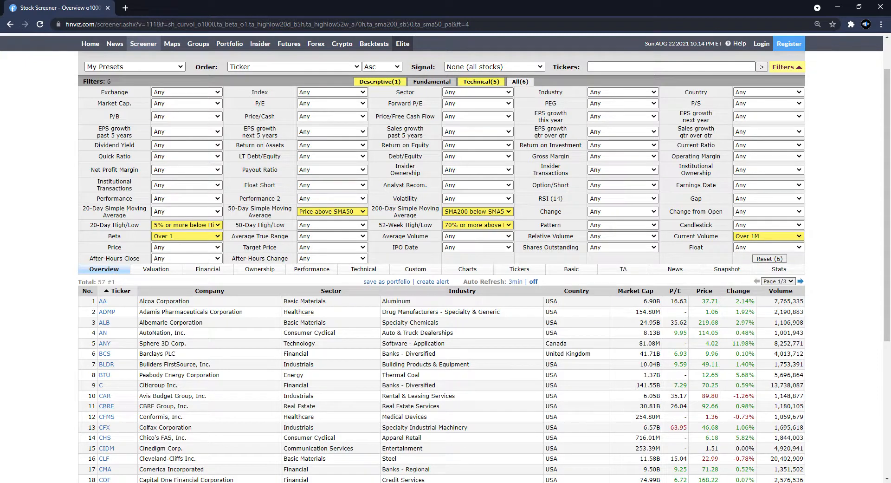
click(189, 333)
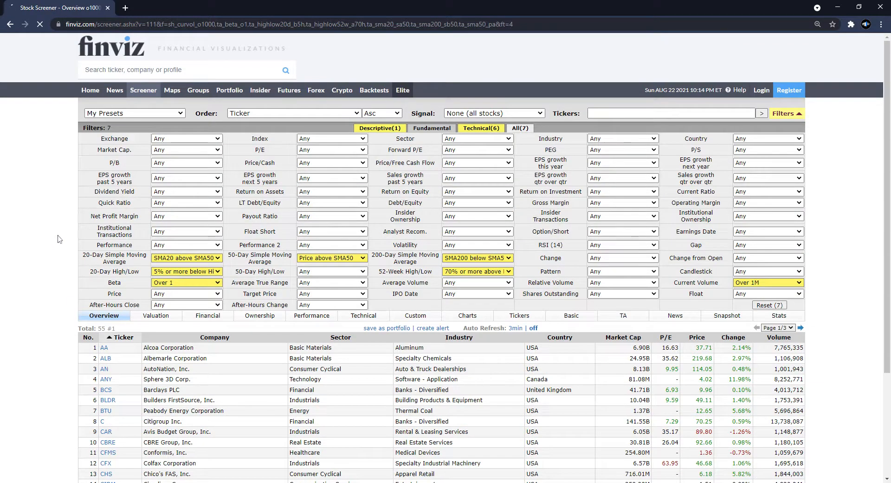
- Preview the filtered stocks in the Charts view and return to the Overview table
scroll(59, 239, down, 1)
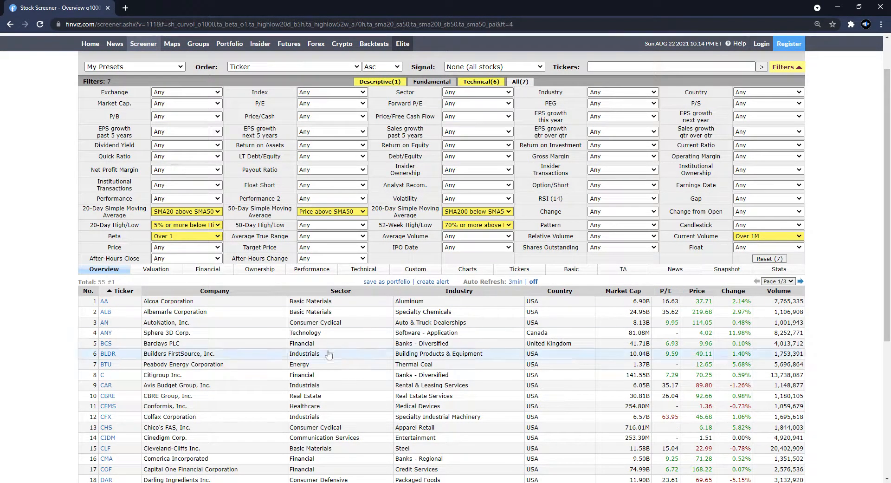
mouse_move(107, 317)
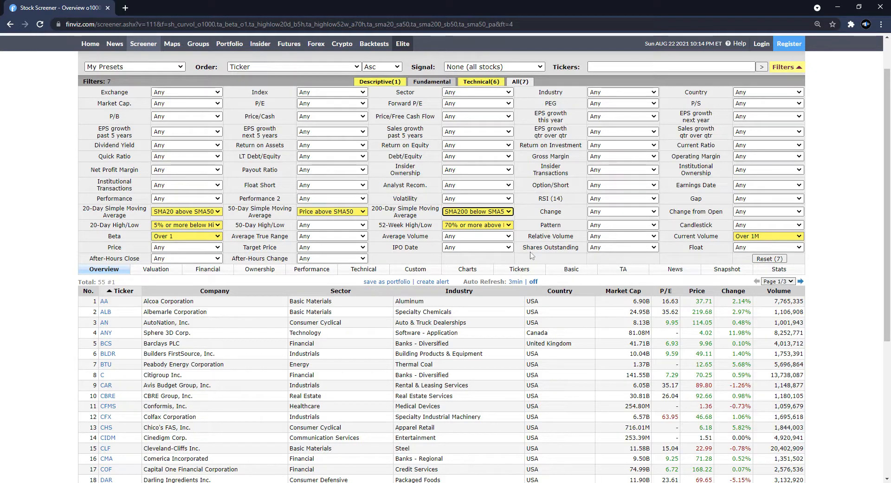
click(458, 272)
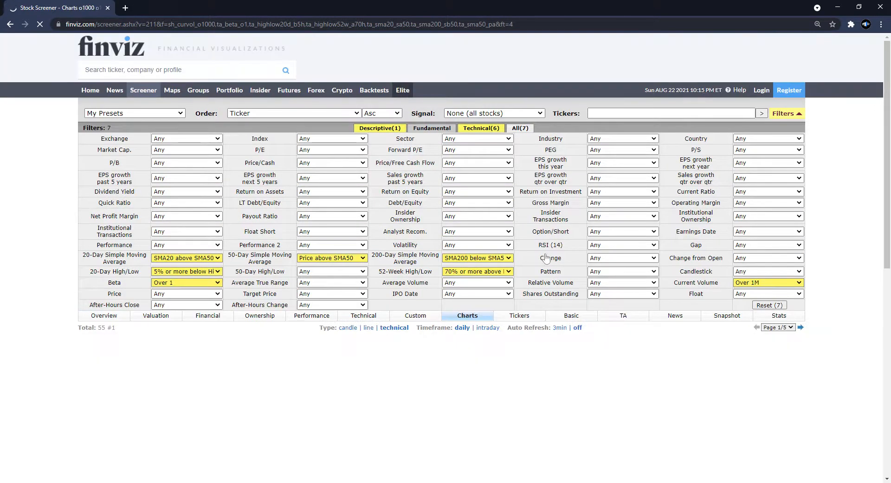
click(105, 316)
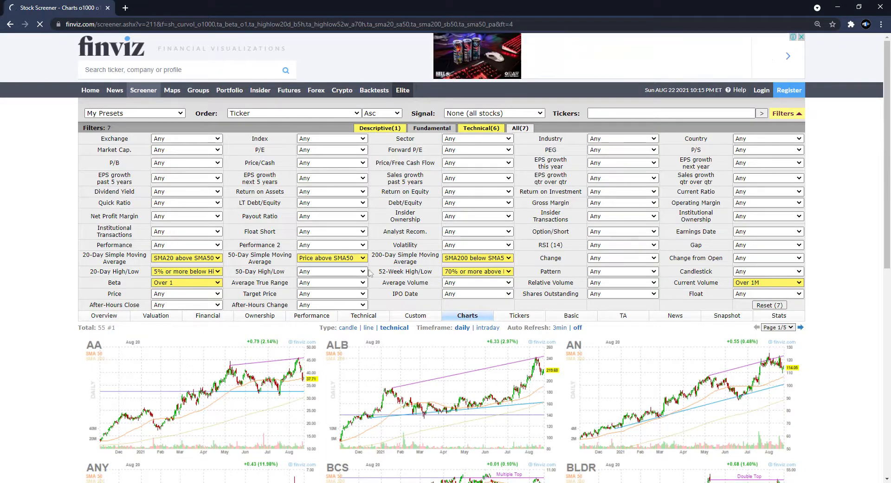
- Sort the screener results by Volume in descending order
scroll(718, 325, down, 2)
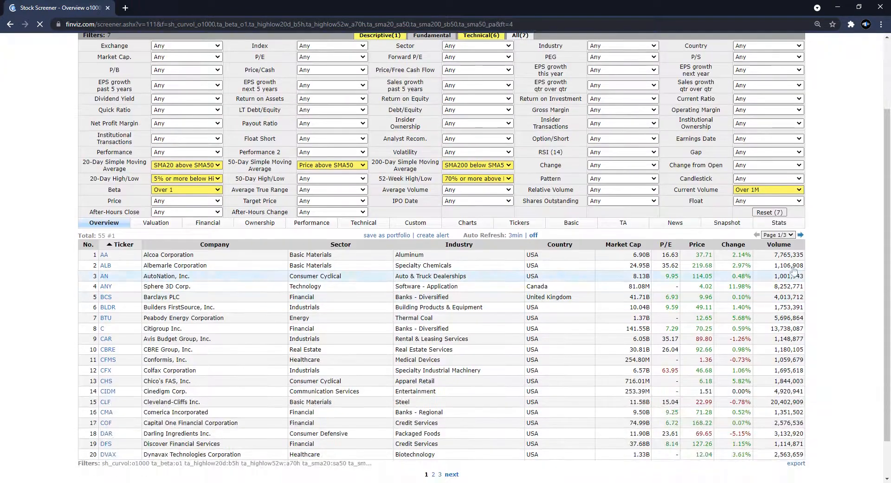
click(775, 247)
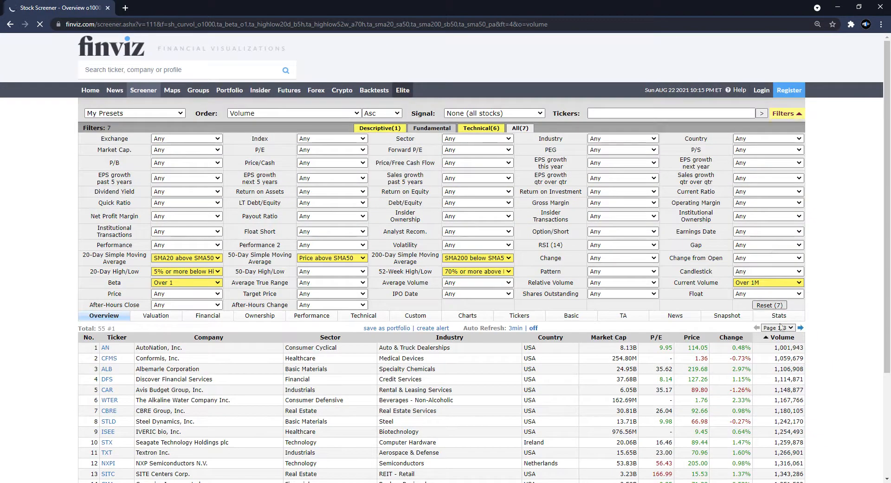
click(785, 337)
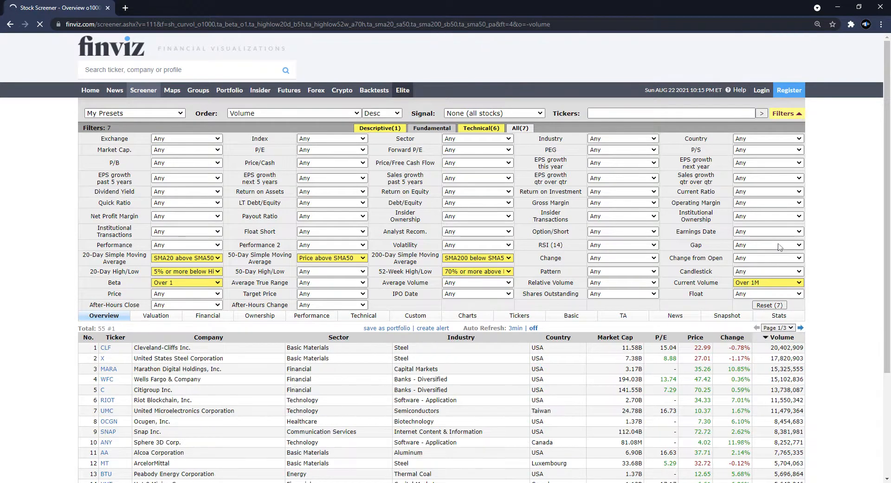
- Inspect the chart previews of the highest-volume tickers in the results list
scroll(780, 278, down, 2)
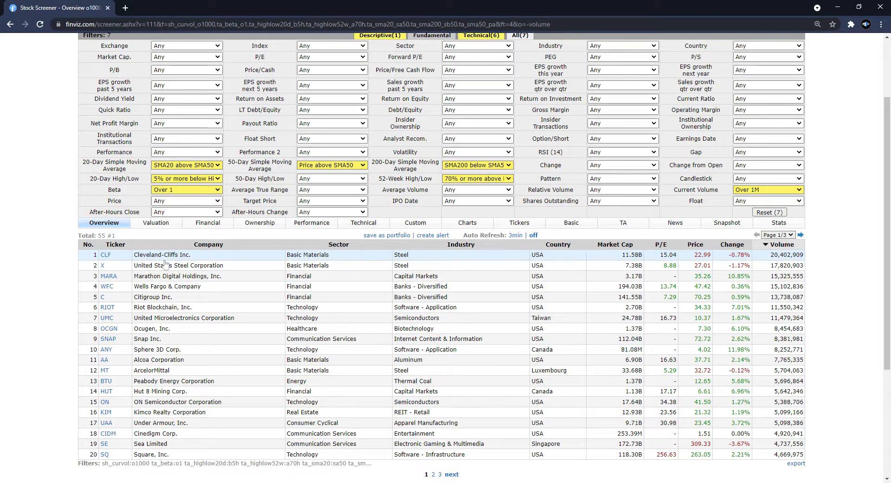
mouse_move(106, 259)
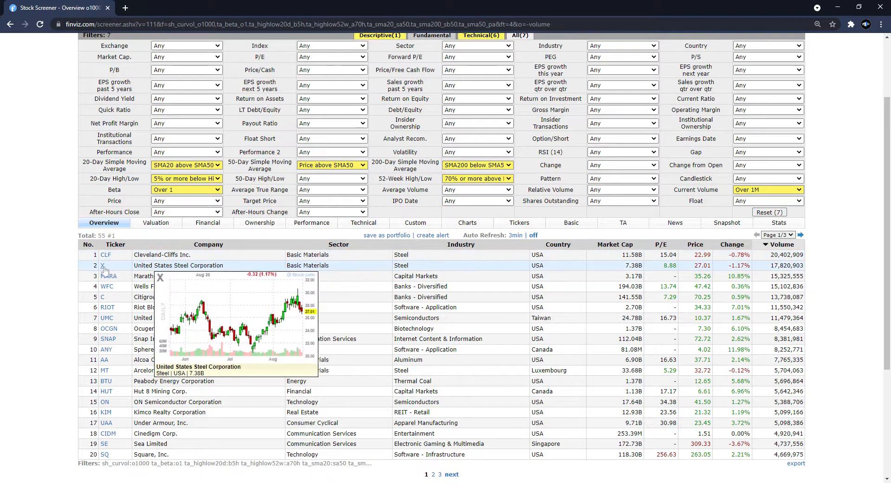
mouse_move(109, 277)
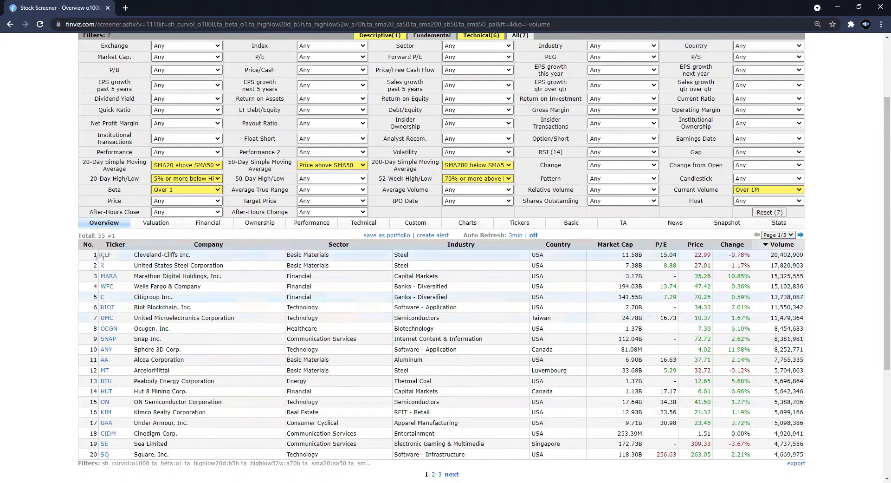
scroll(254, 303, up, 2)
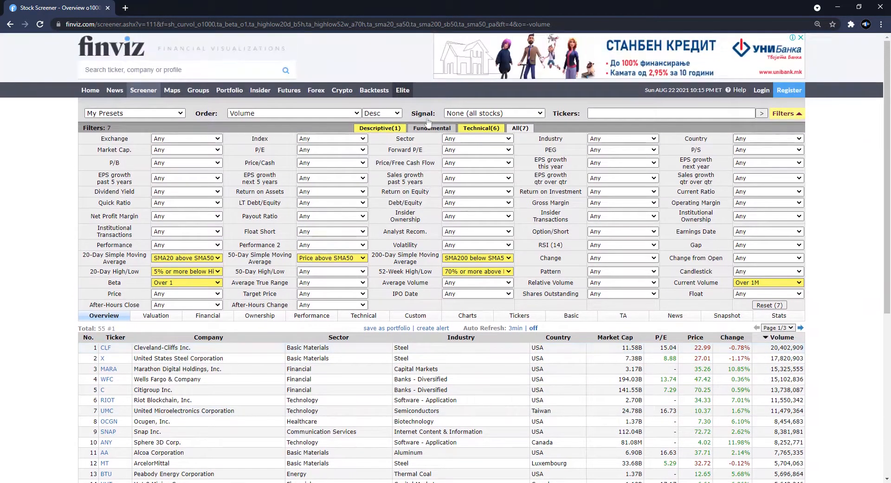
scroll(430, 122, down, 2)
scroll(388, 114, up, 1)
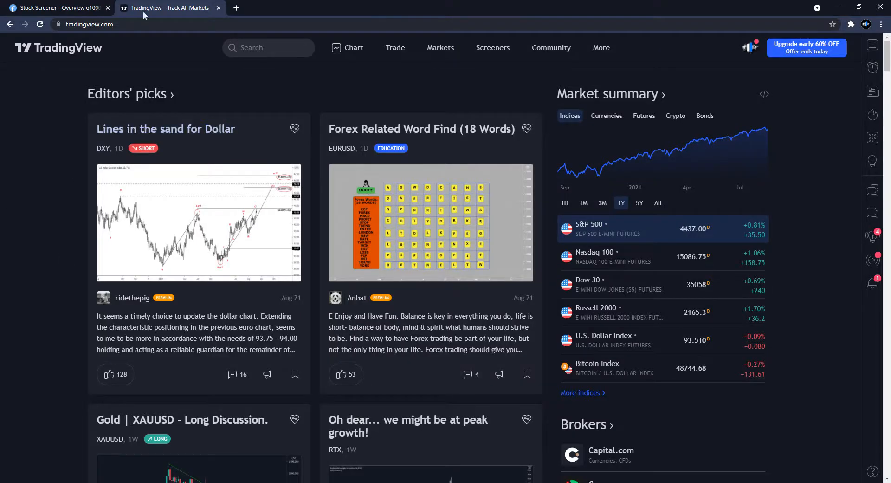
click(54, 8)
mouse_move(105, 307)
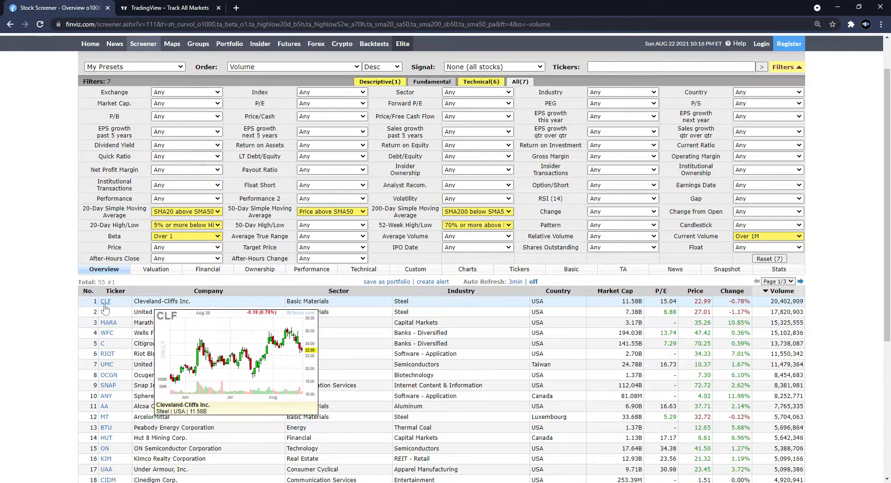
- Switch to the TradingView tab and open its symbol search
click(167, 6)
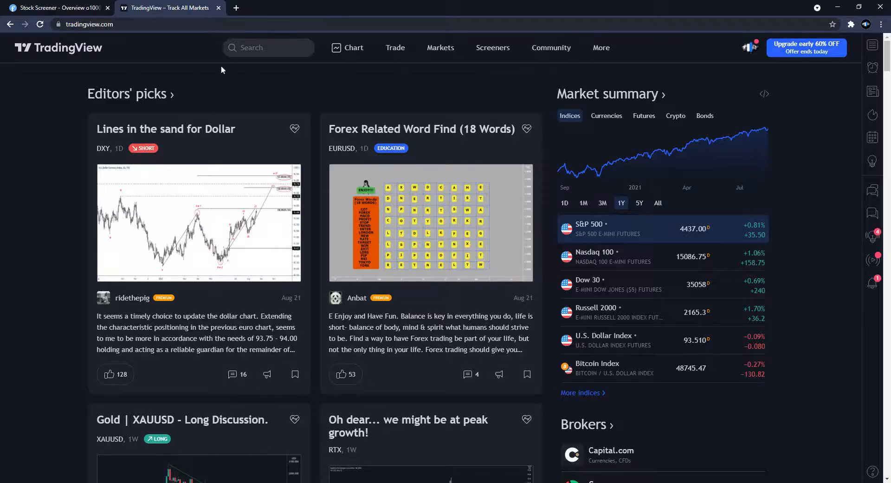
click(251, 51)
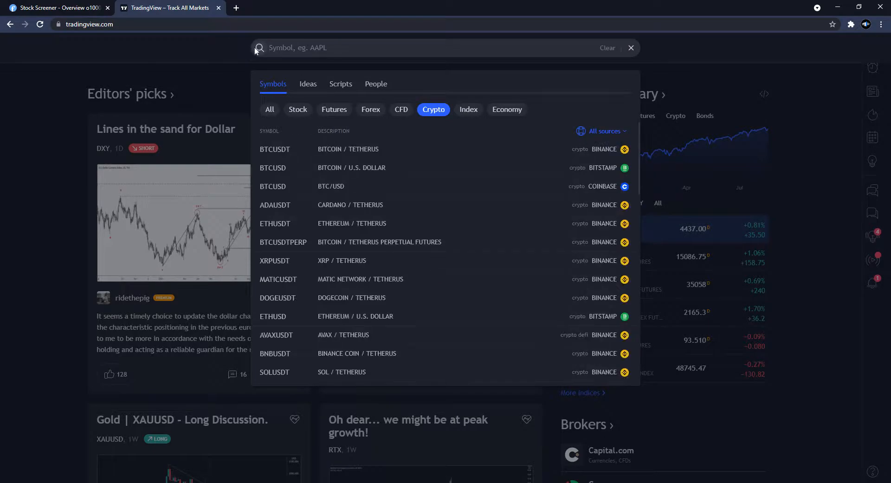
- Search all markets for the CLF symbol and open the Cleveland-Cliffs NYSE chart
text(clf)
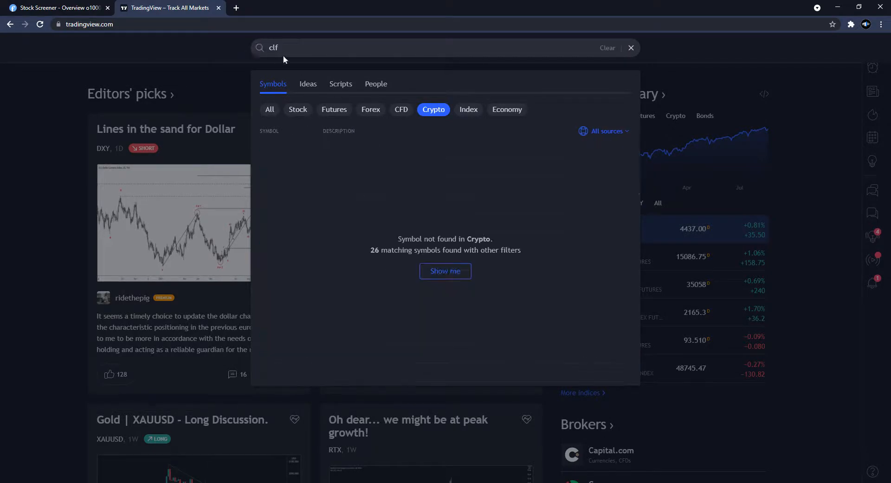
click(261, 110)
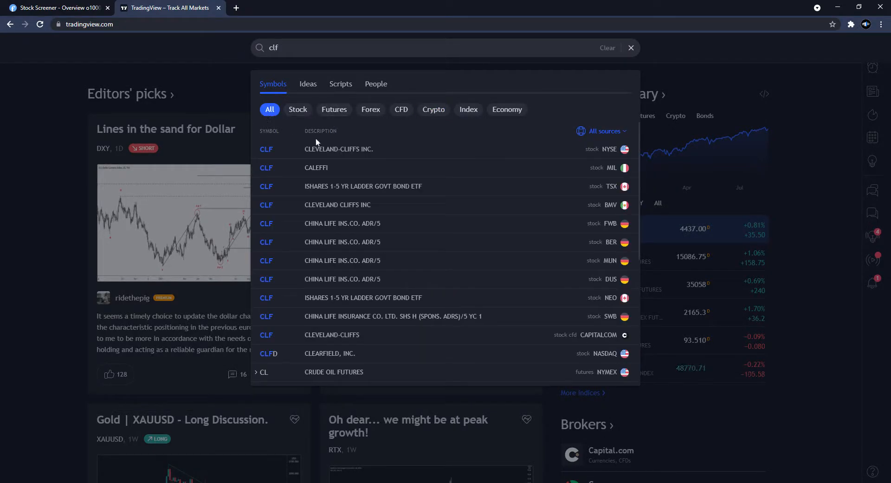
click(536, 150)
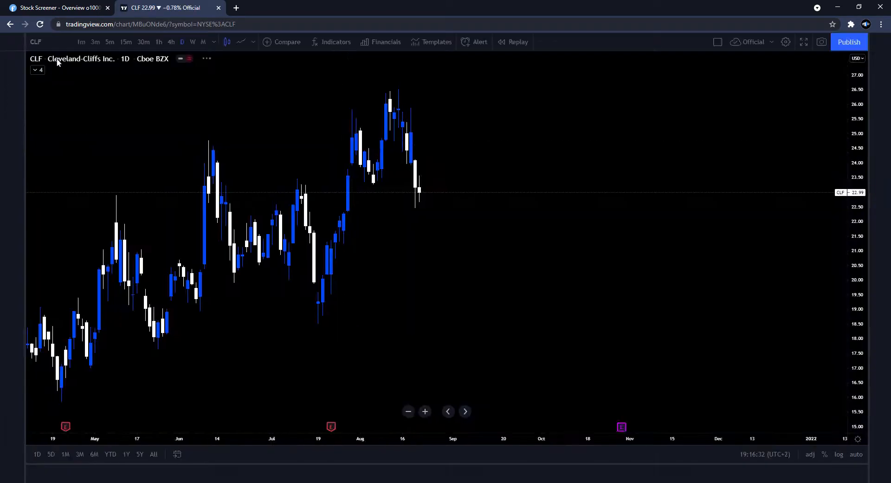
click(39, 72)
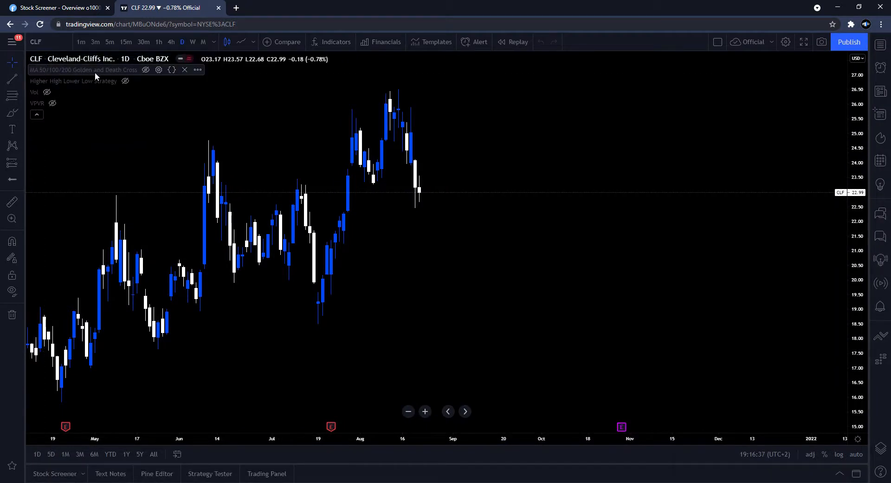
click(36, 115)
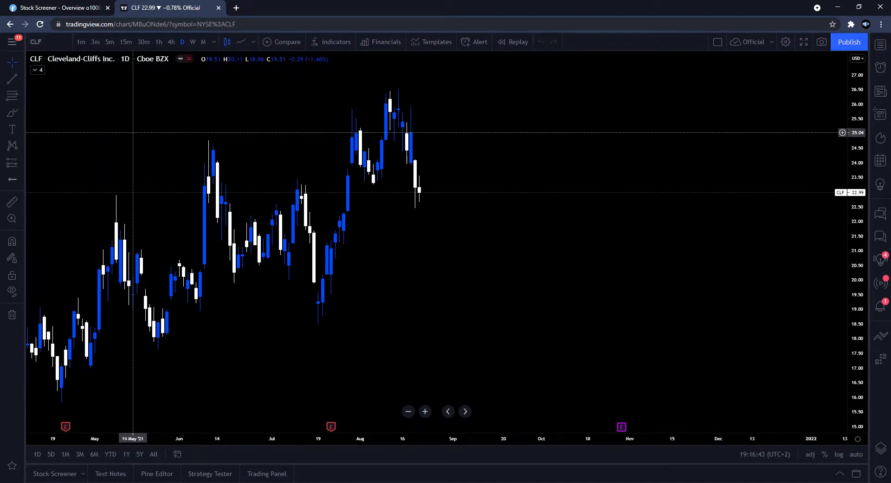
key(slash)
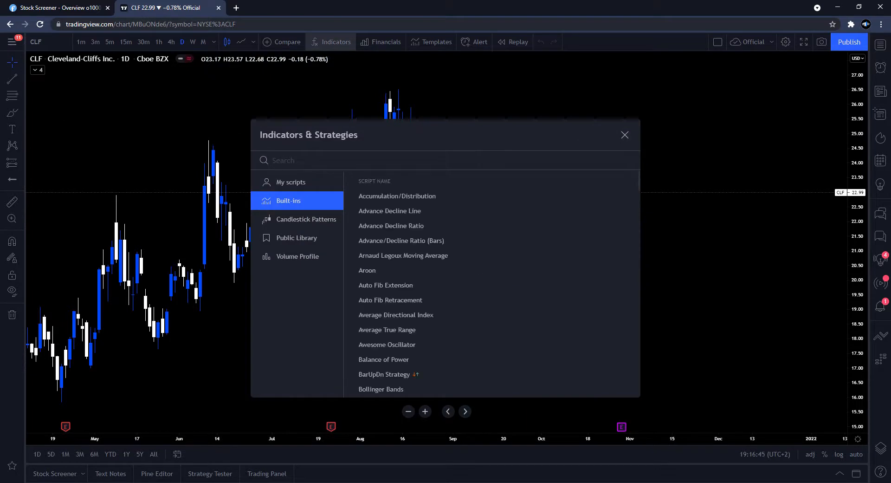
text(sma)
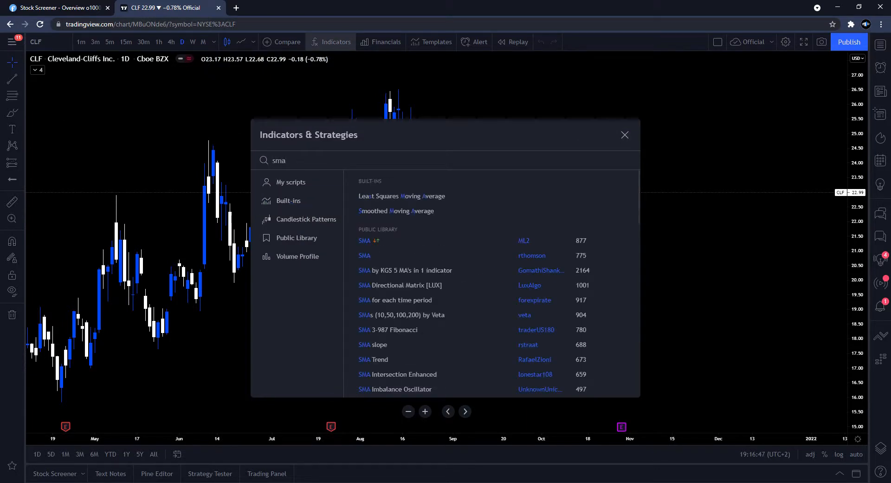
text( 200)
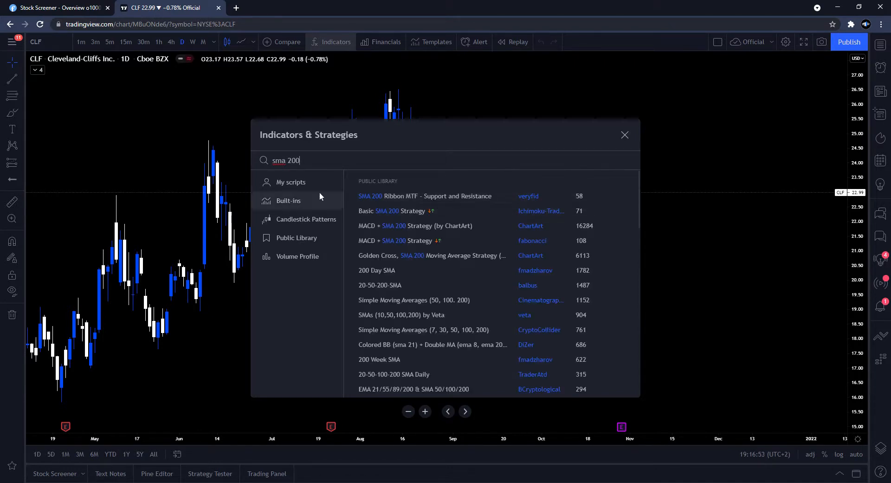
click(417, 196)
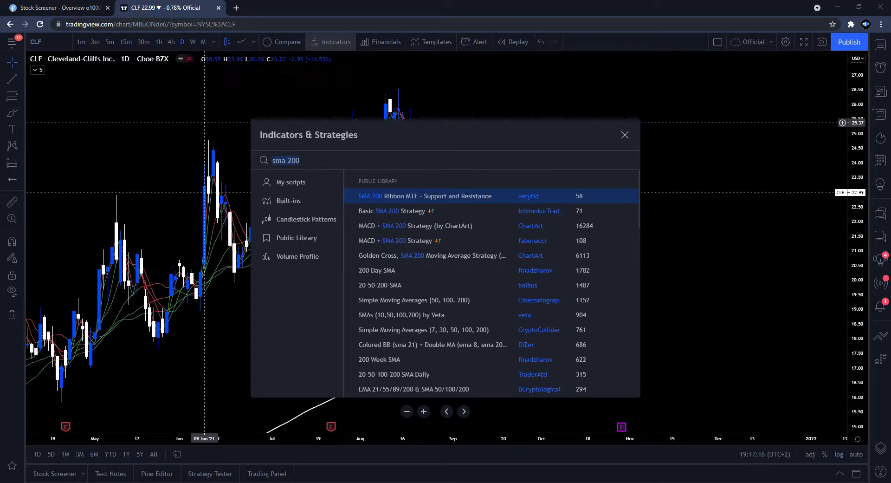
click(204, 122)
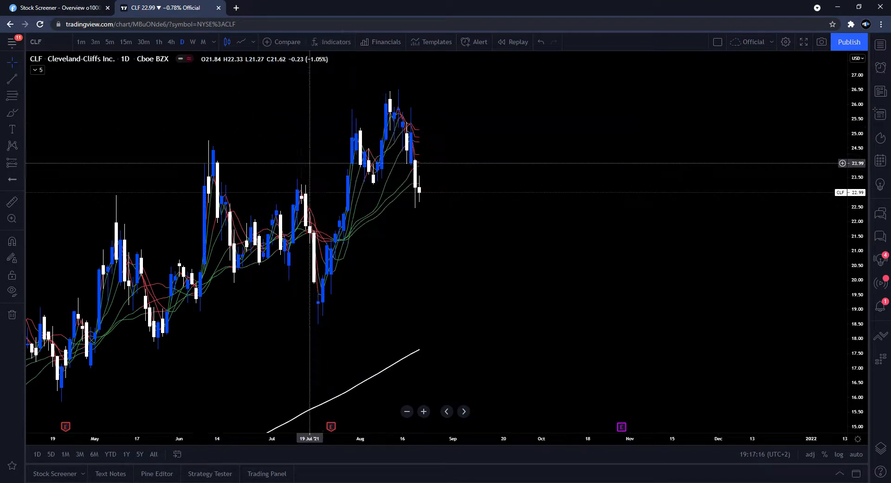
click(40, 71)
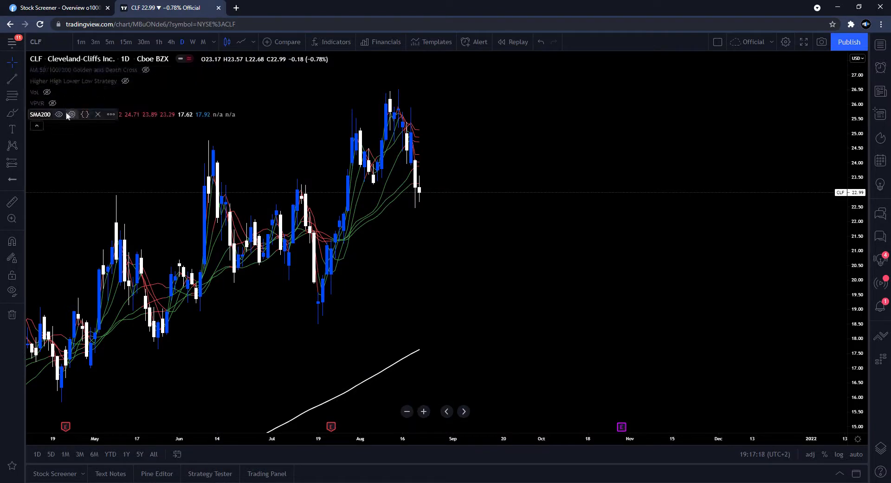
click(95, 114)
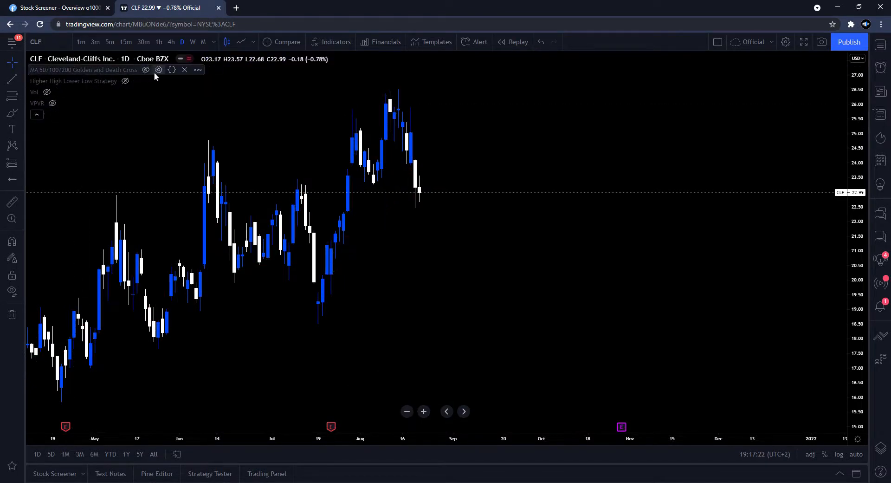
- Show the MA 50/100/200 Golden and Death Cross indicator, keeping its MA 50 and MA 200 lines enabled
click(159, 70)
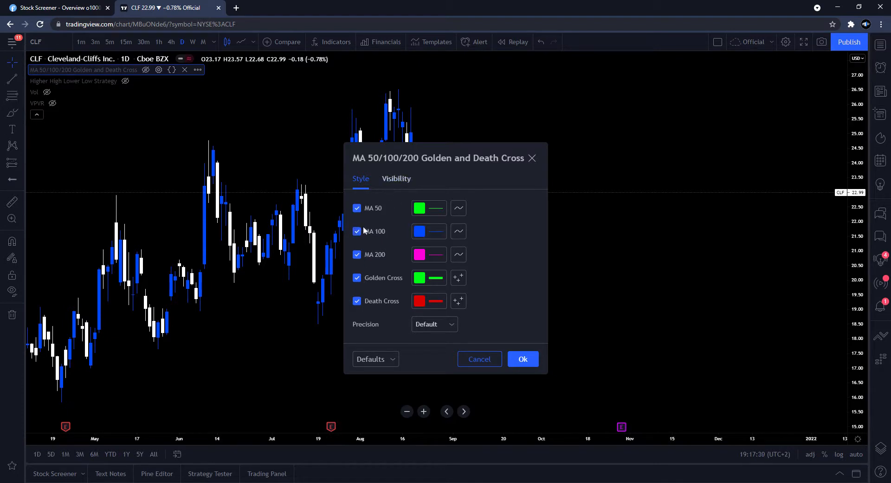
click(522, 360)
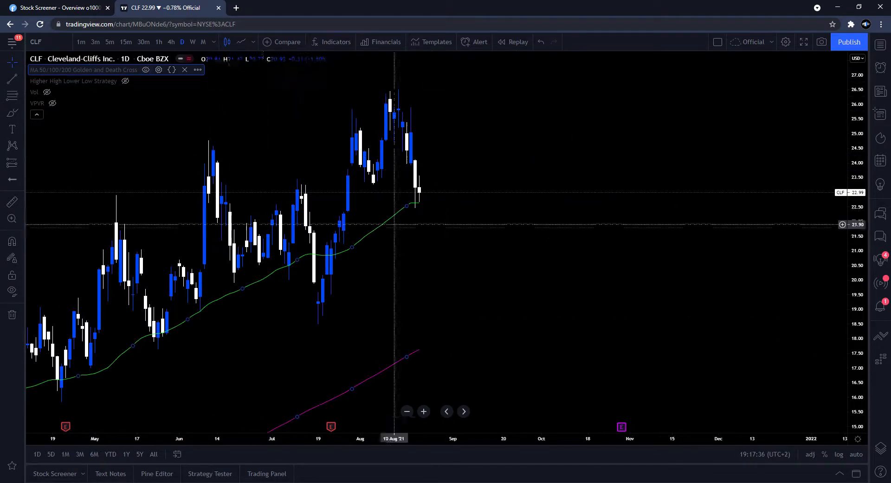
- Examine the CLF price action relative to the 50- and 200-day moving average lines
scroll(591, 229, down, 6)
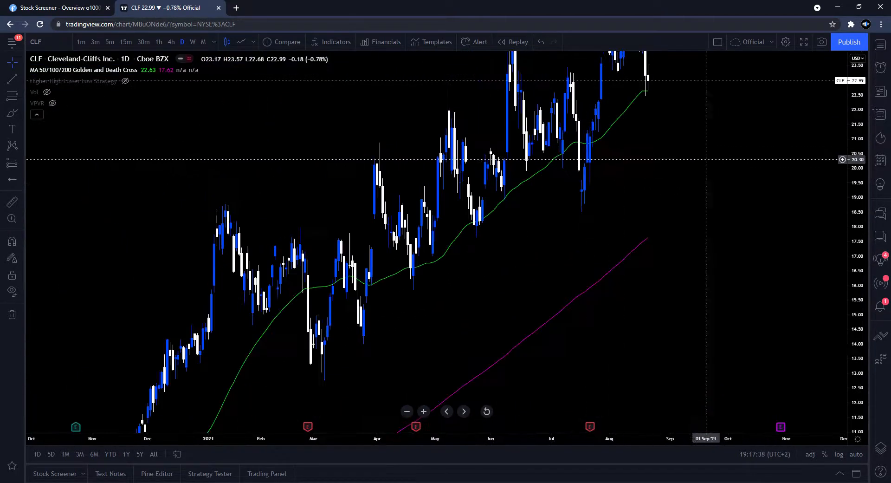
scroll(700, 153, up, 5)
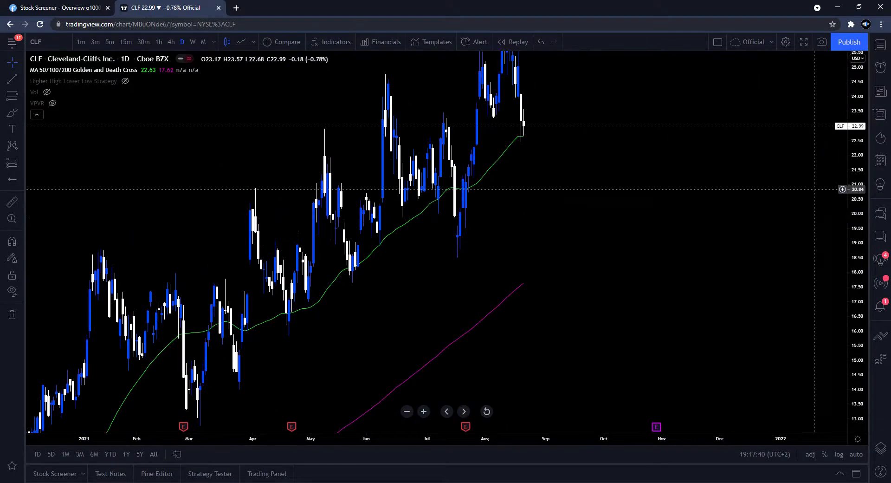
drag(567, 197, 551, 215)
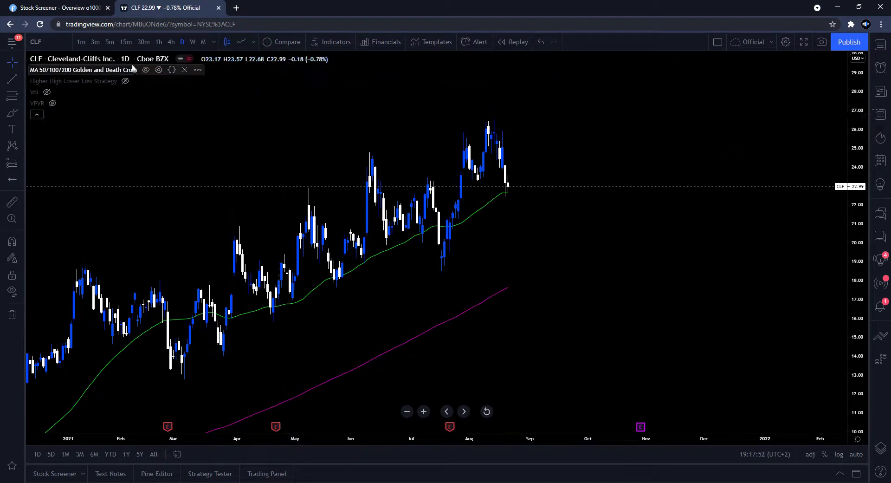
click(88, 4)
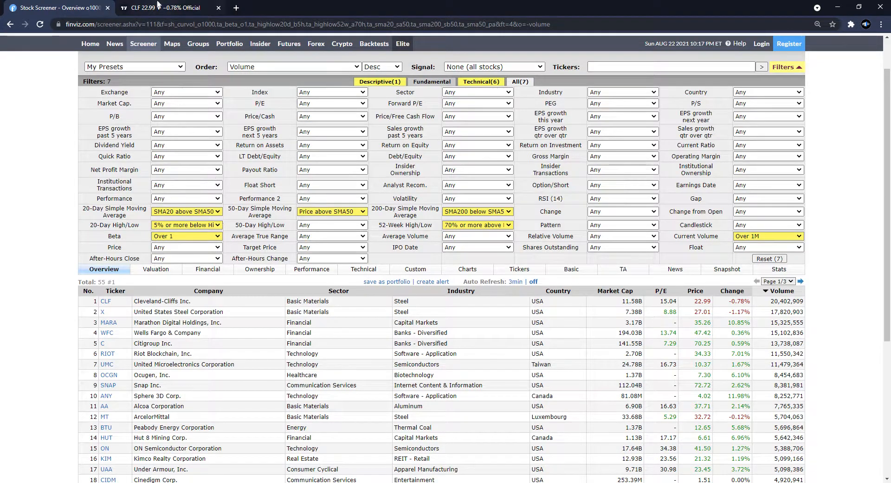
click(158, 5)
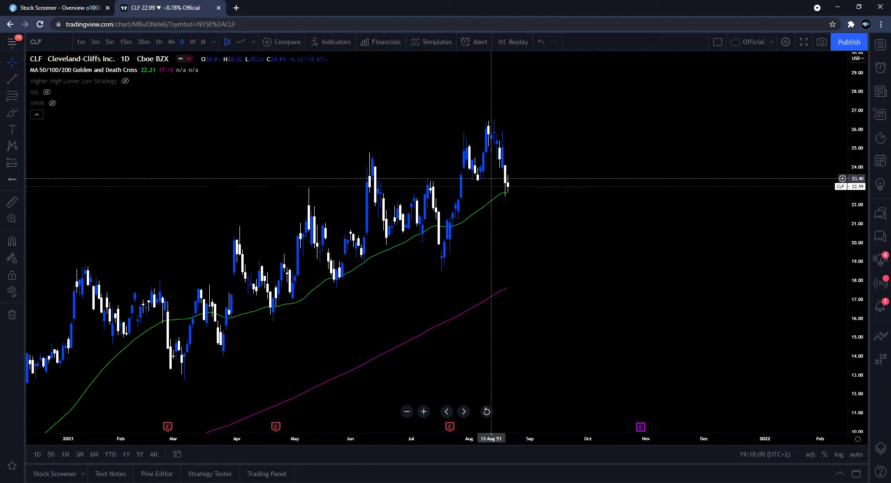
- Compare the CLF candles against the three moving-average lines across the recent months of the chart
mouse_move(145, 70)
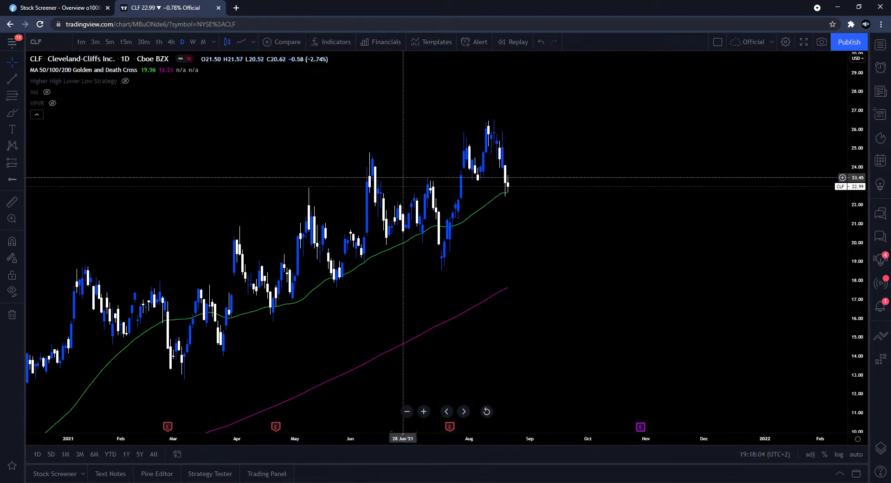
mouse_move(104, 78)
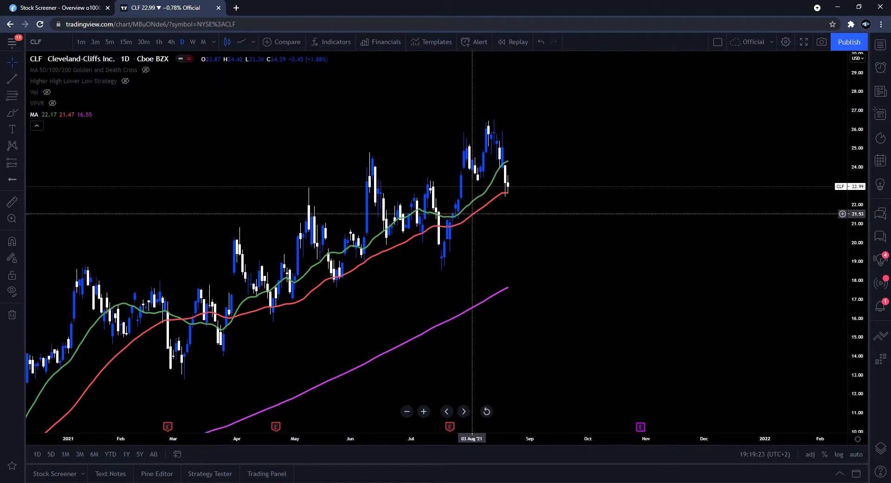
scroll(494, 185, up, 1)
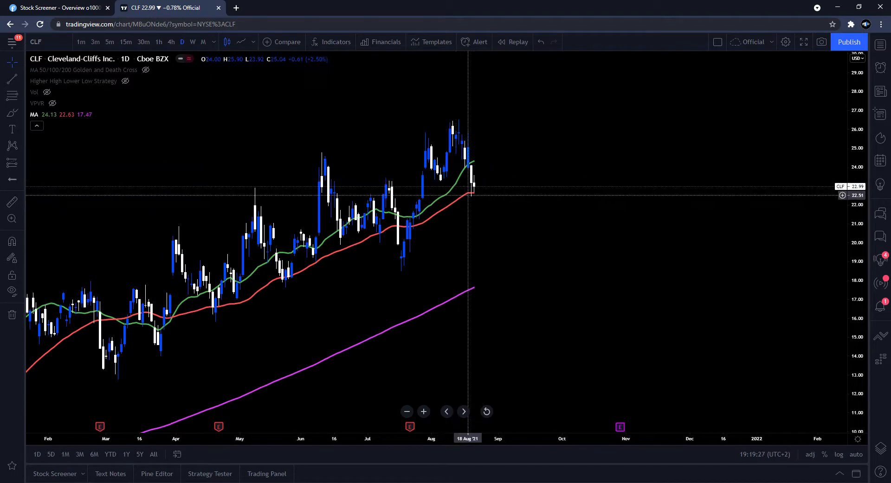
click(99, 3)
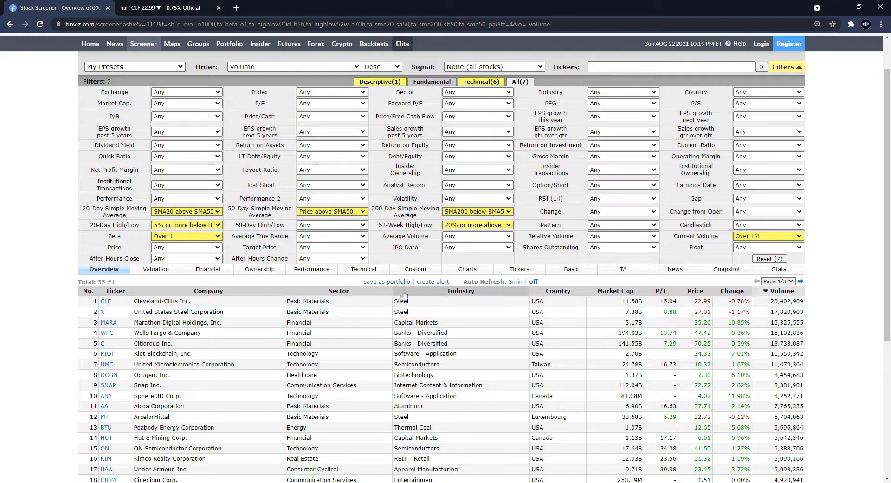
click(164, 7)
drag(534, 233, 625, 240)
scroll(625, 239, down, 2)
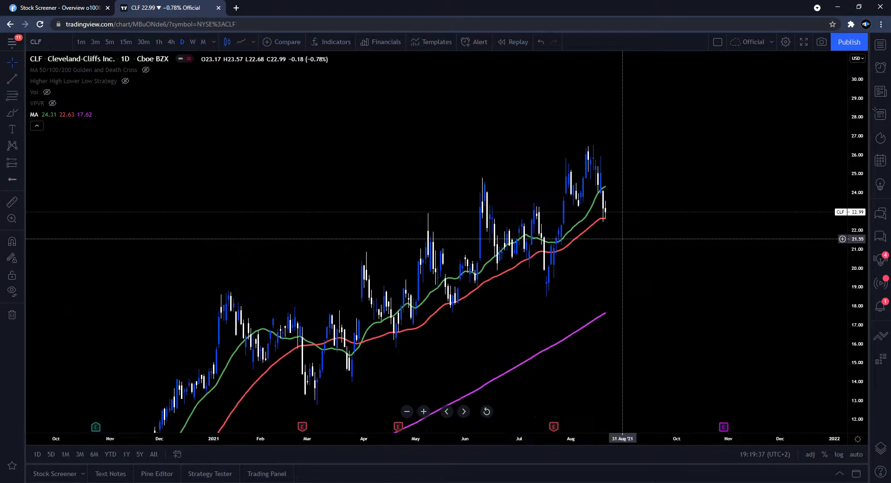
scroll(716, 239, down, 3)
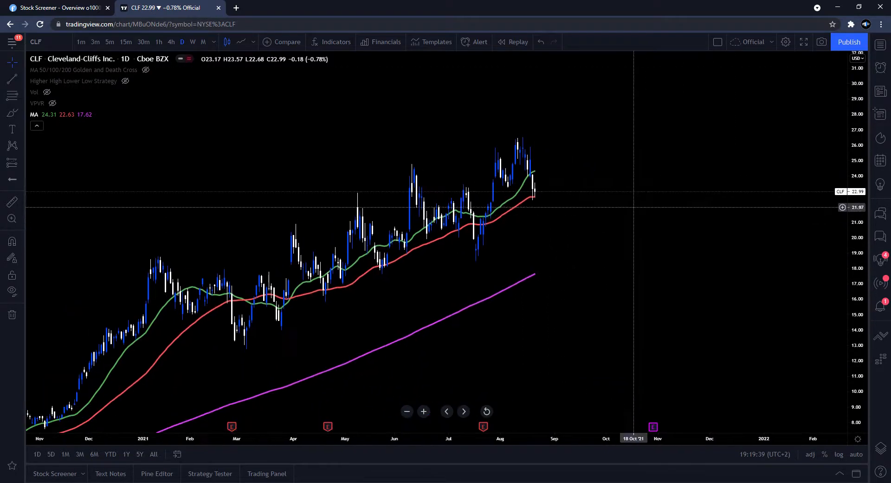
drag(666, 267, 689, 173)
scroll(760, 178, up, 2)
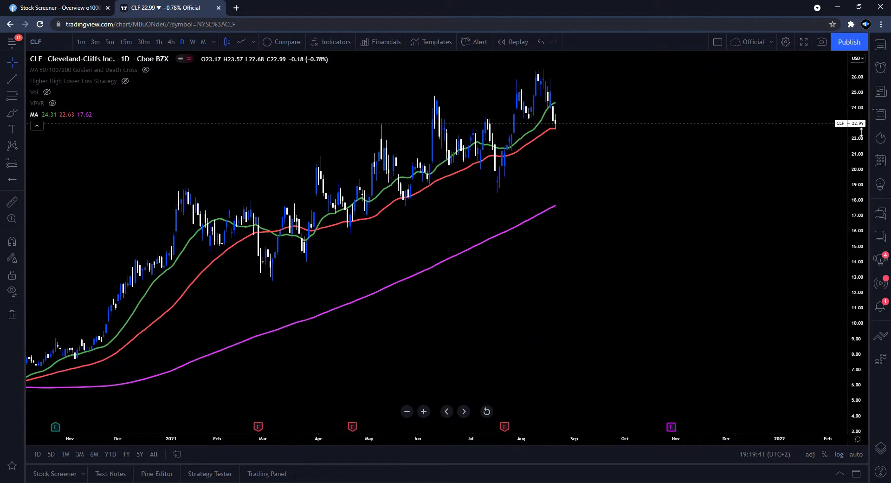
scroll(690, 135, up, 3)
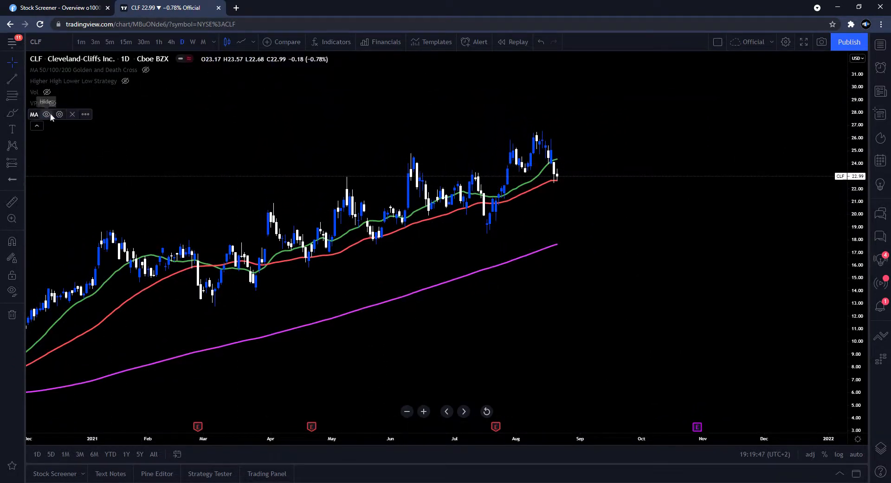
- Hide the MA indicator on the CLF chart and collapse the indicator list
click(47, 115)
click(37, 125)
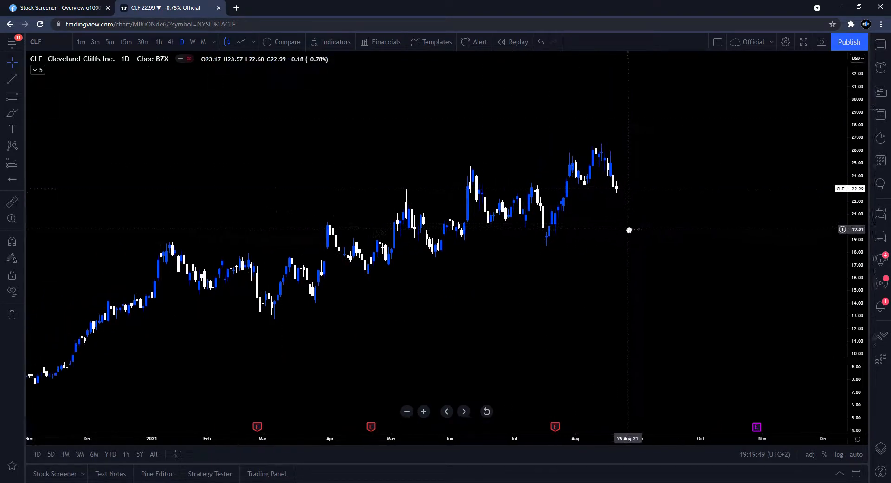
scroll(719, 242, up, 5)
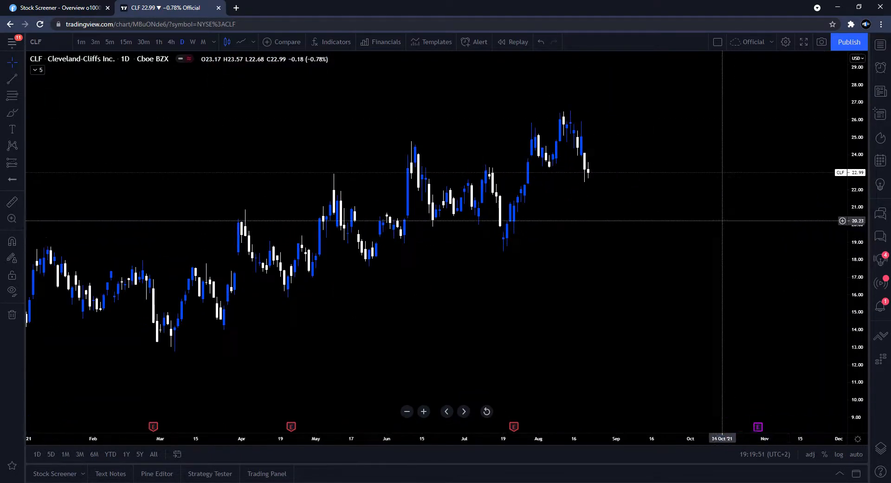
- Return to the Finviz screener and review the chart thumbnails of the top results
key(ctrl+shift+Tab)
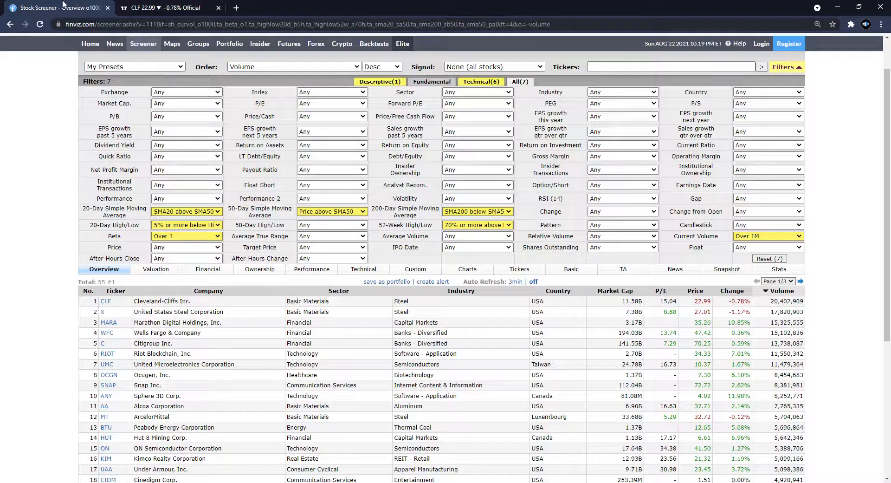
scroll(336, 203, down, 3)
scroll(425, 185, up, 1)
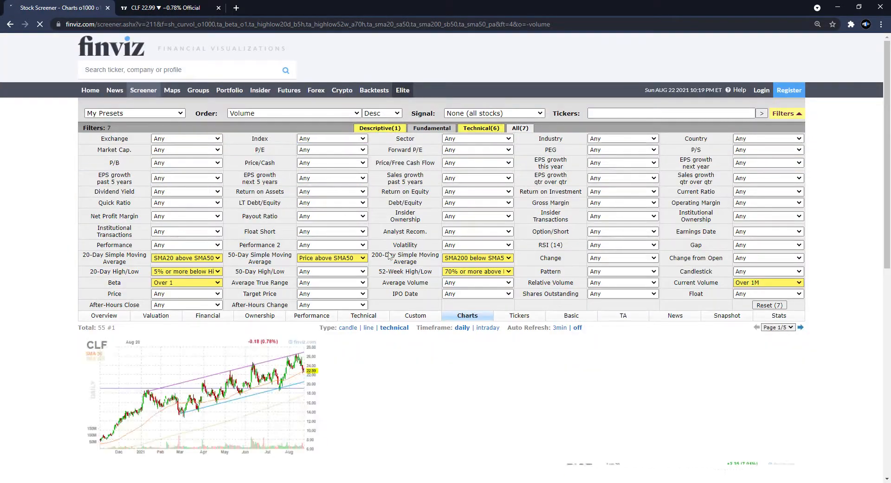
scroll(386, 209, down, 4)
scroll(398, 223, down, 1)
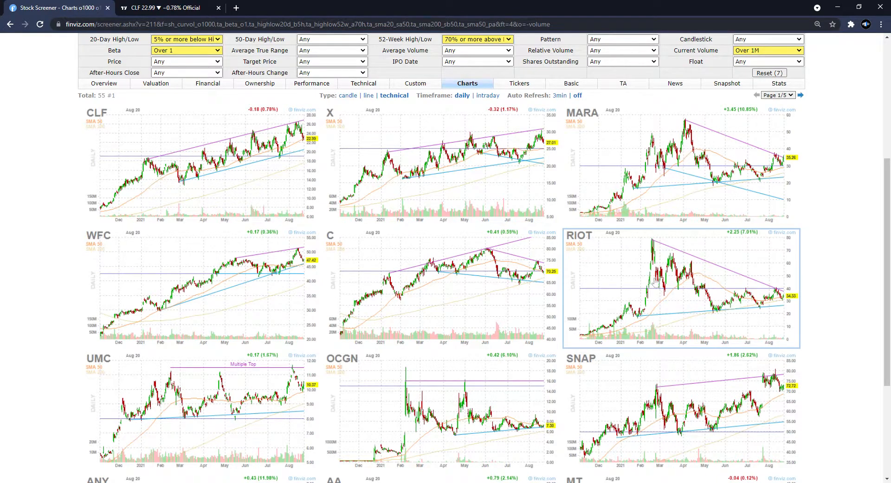
- Switch to the TradingView tab and load the RIOT (Riot Blockchain) chart through symbol search
click(164, 5)
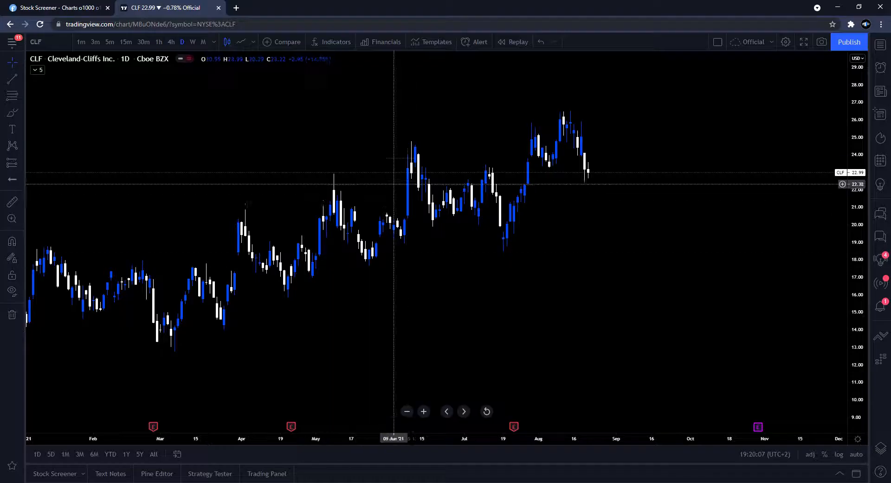
click(68, 46)
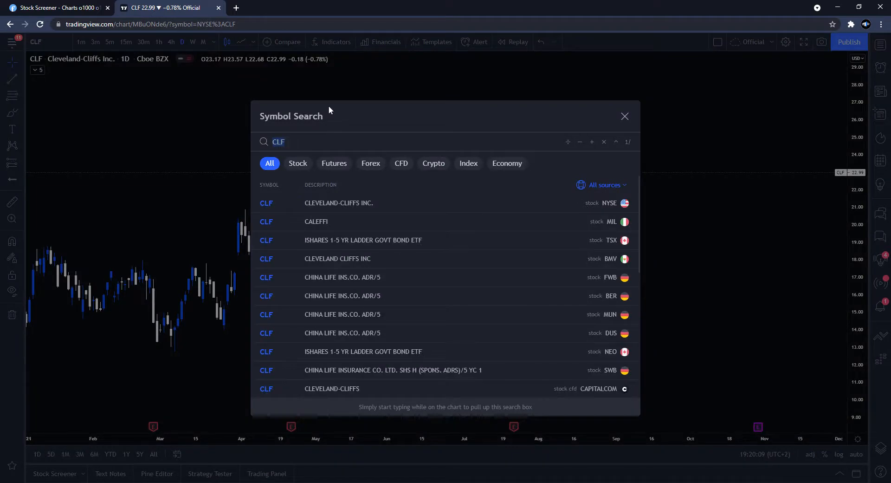
text(RIOTT)
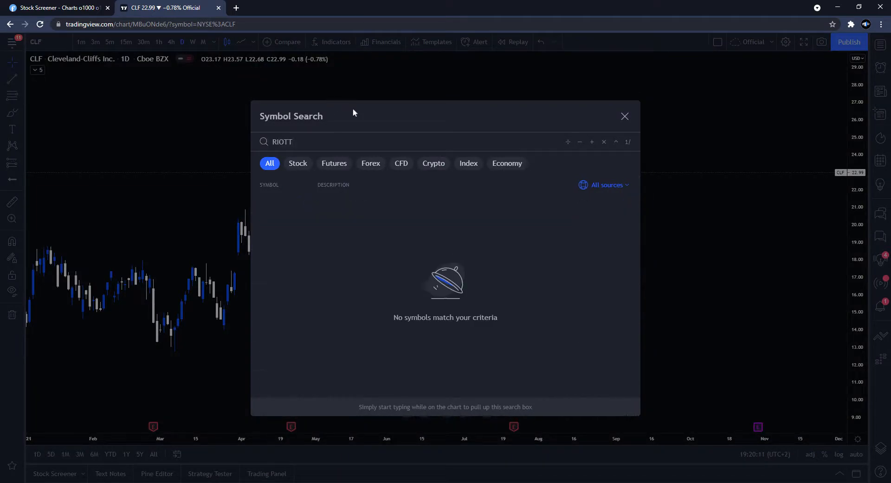
key(BackSpace)
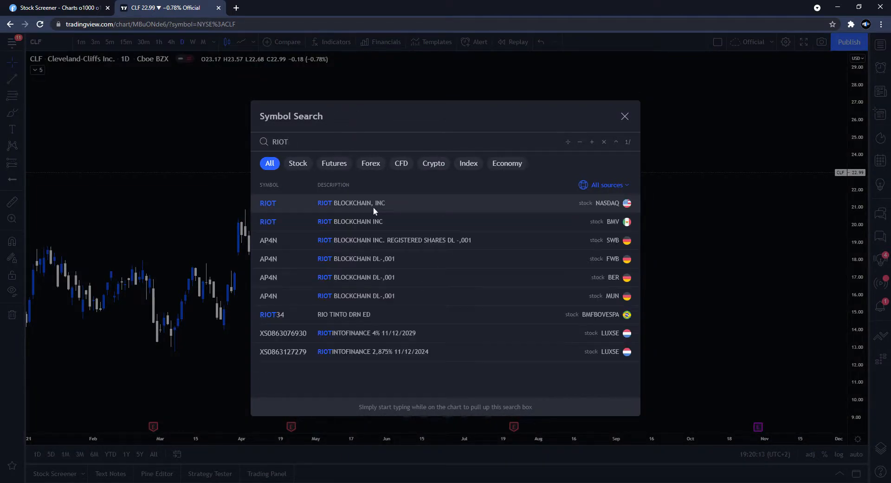
click(374, 207)
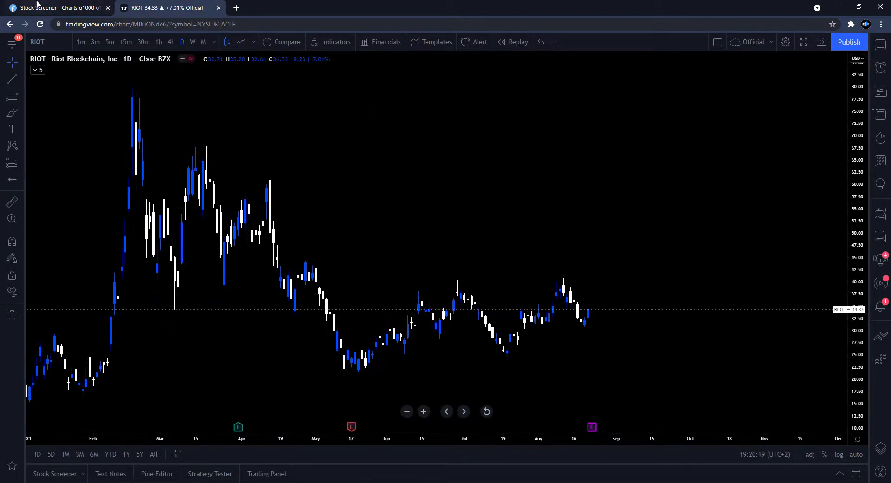
- Draw a rising support trendline from the late-January low under the May and July lows, extending to about mid-October
click(37, 6)
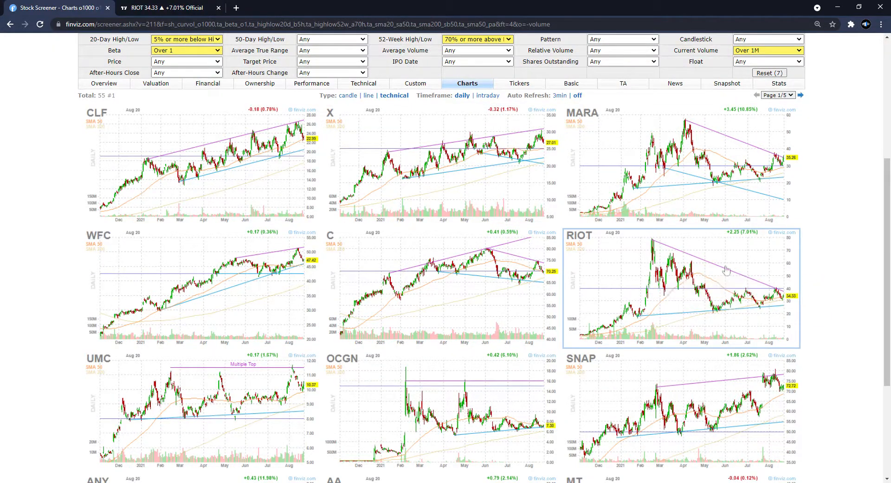
click(170, 7)
drag(729, 260, 786, 177)
drag(163, 215, 185, 269)
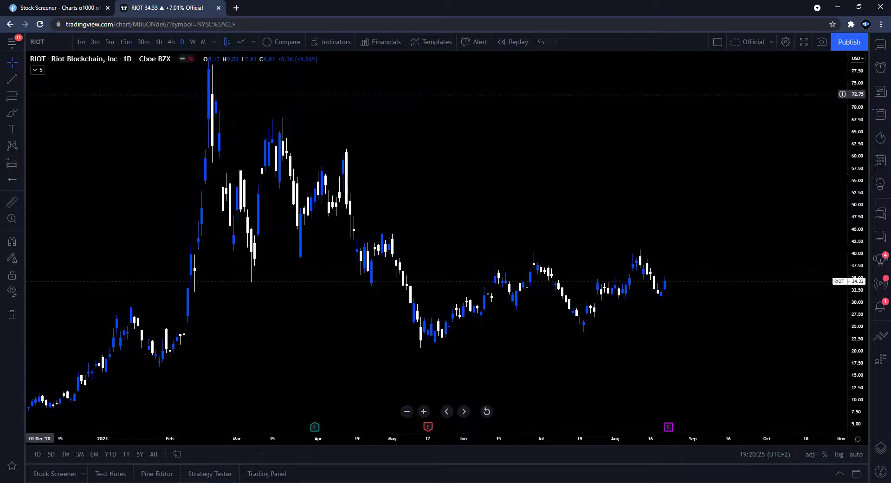
click(14, 80)
click(159, 368)
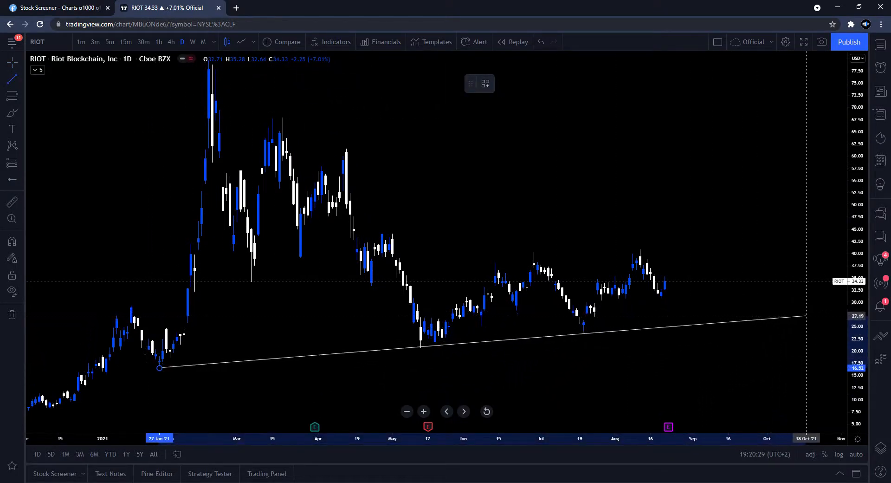
click(807, 316)
scroll(722, 260, down, 5)
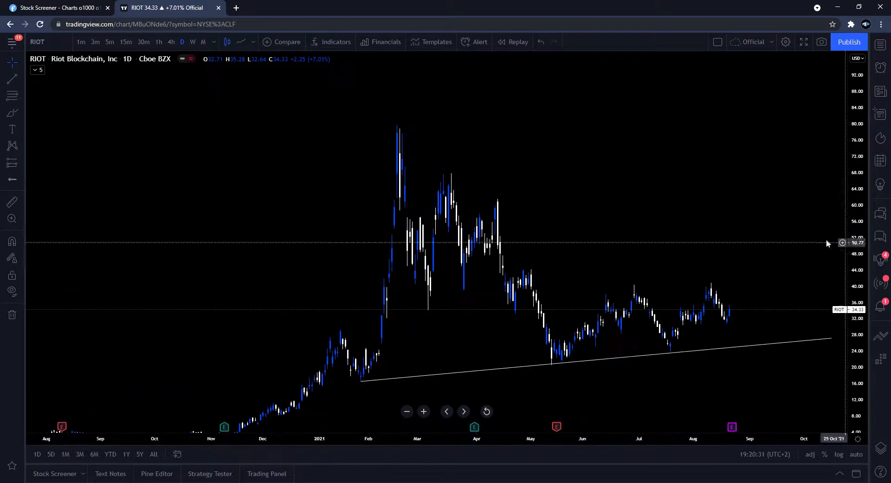
- Draw a descending resistance trendline from the mid-February peak across the August high to early October
click(12, 80)
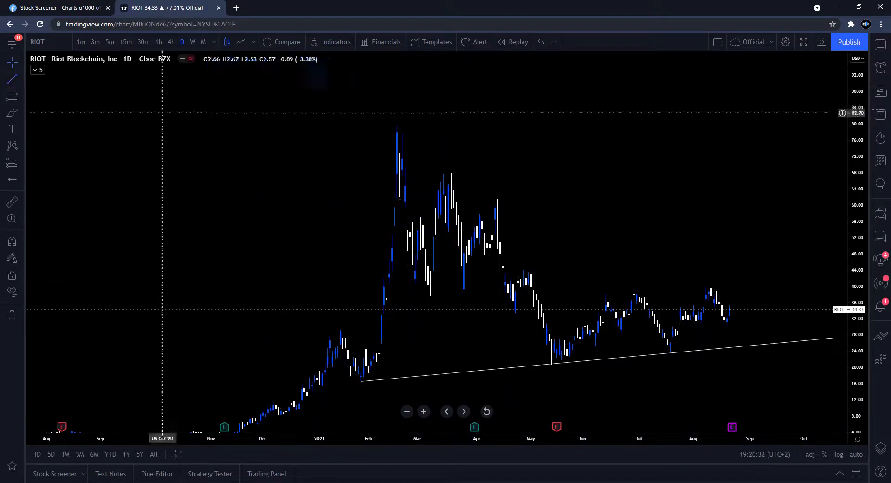
click(397, 126)
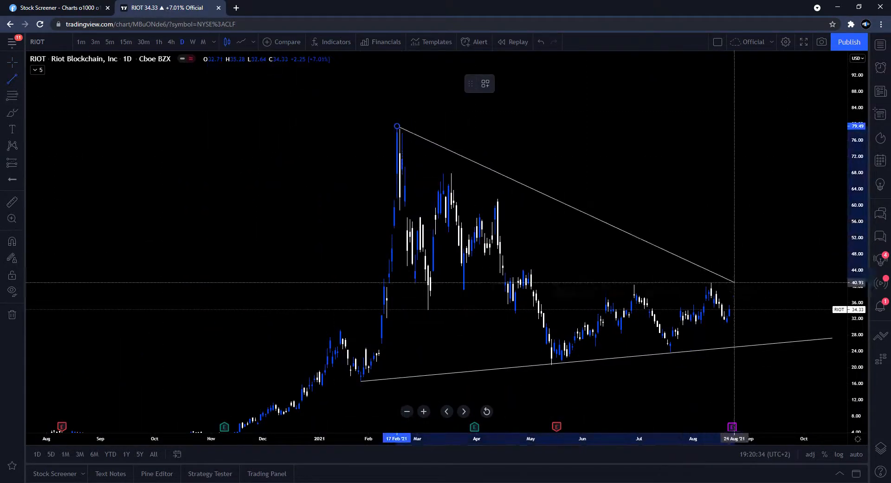
click(807, 330)
scroll(666, 273, up, 3)
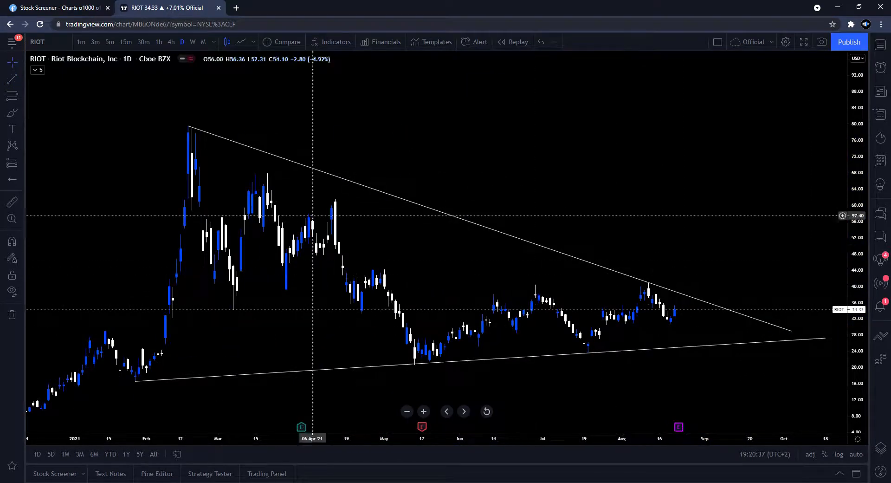
- View the RIOT triangle on the weekly timeframe before returning to the daily chart
click(67, 6)
click(145, 7)
scroll(605, 132, up, 3)
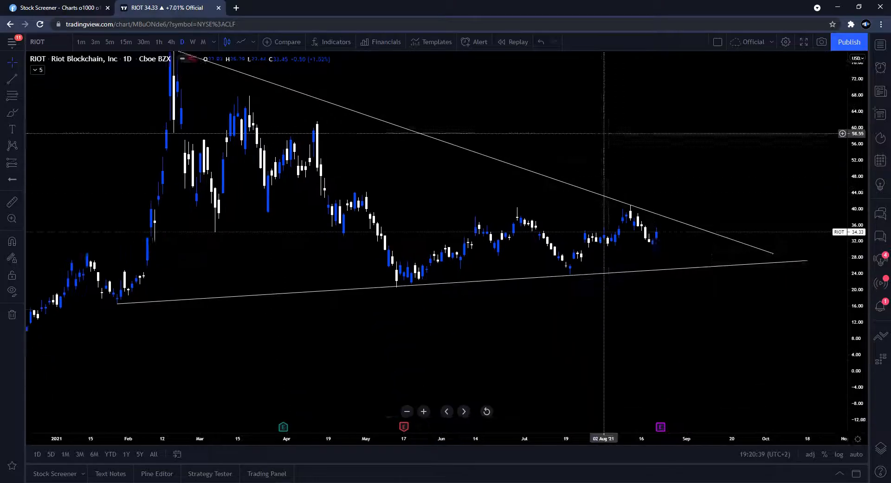
click(192, 42)
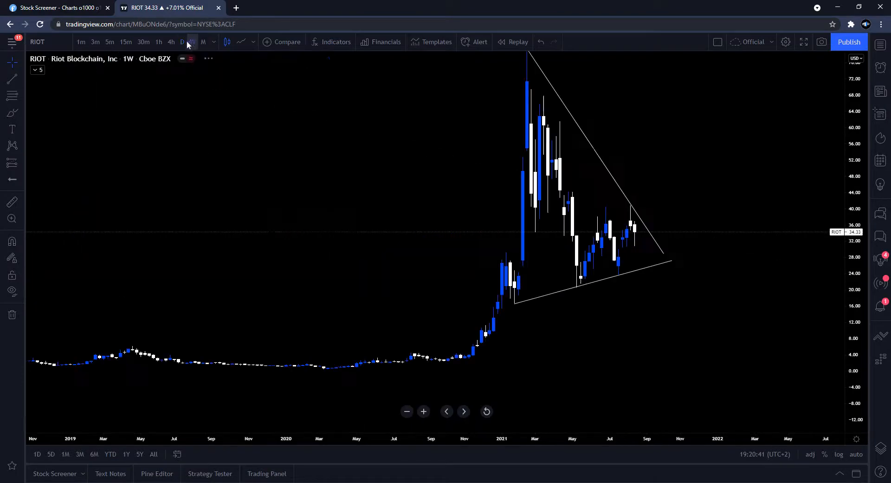
click(183, 42)
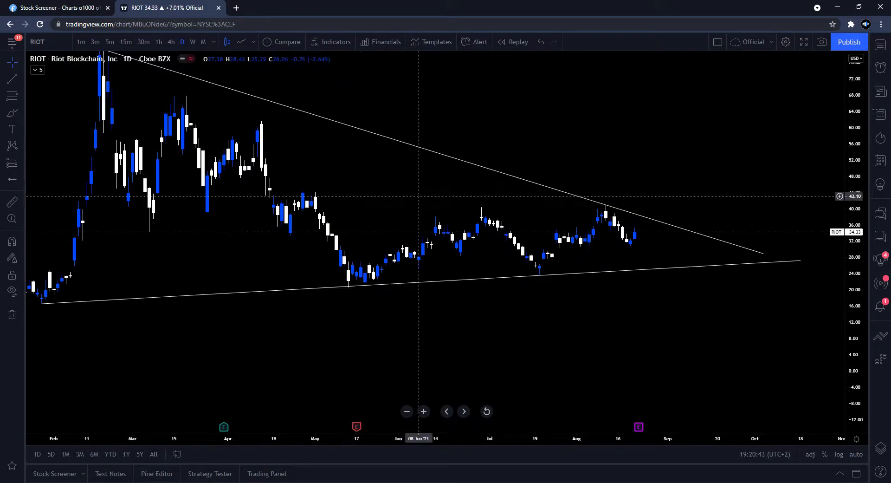
- Set the chart timeframe to 2D and reposition the view around the triangle
text(2D)
key(Return)
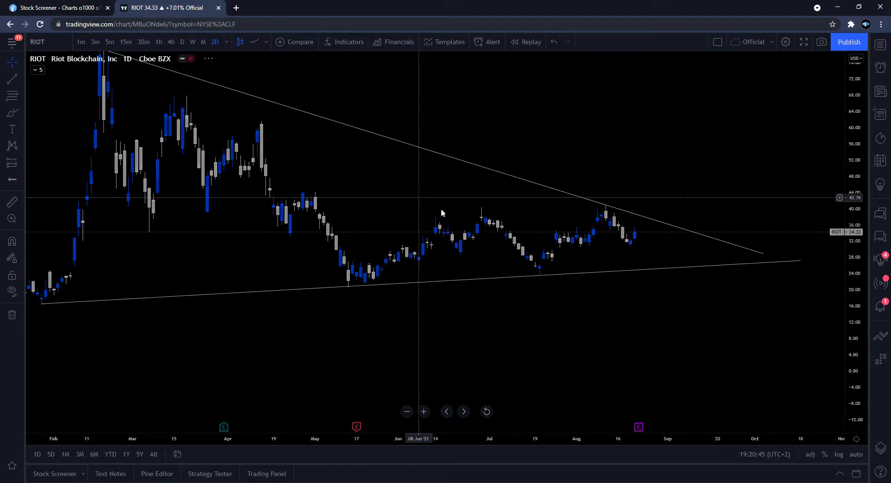
drag(857, 360, 857, 325)
scroll(706, 260, up, 1)
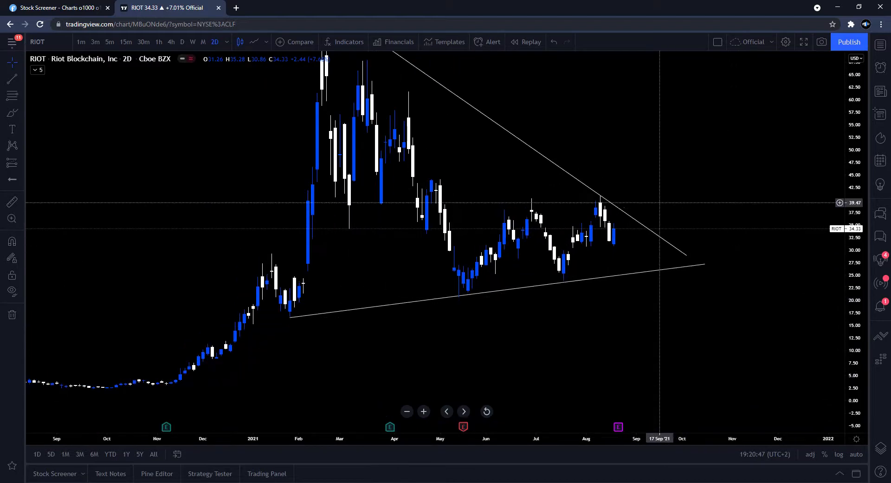
drag(661, 209, 692, 270)
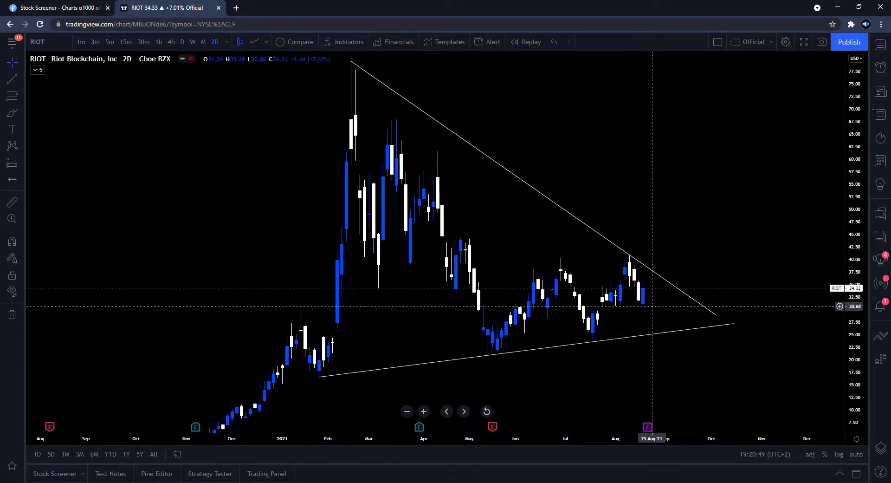
drag(648, 306, 646, 307)
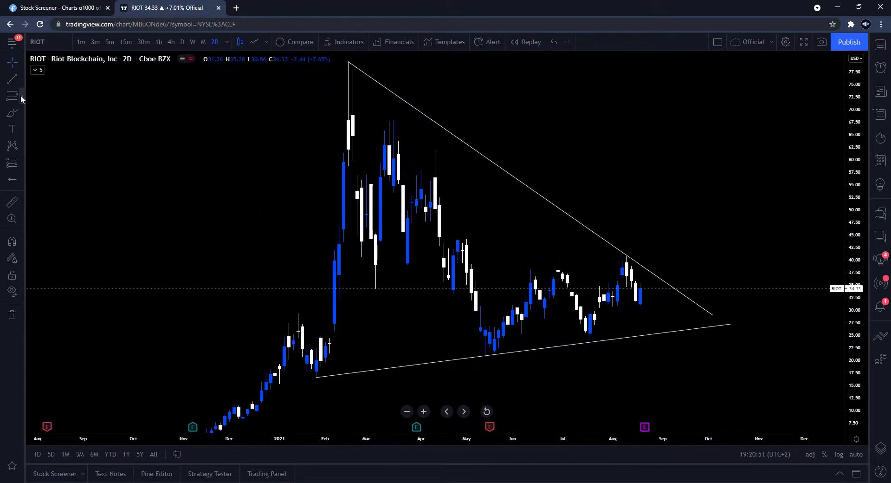
- Draw a rectangle zone at about 31 from late July to mid-October under the latest candles
click(21, 113)
click(52, 154)
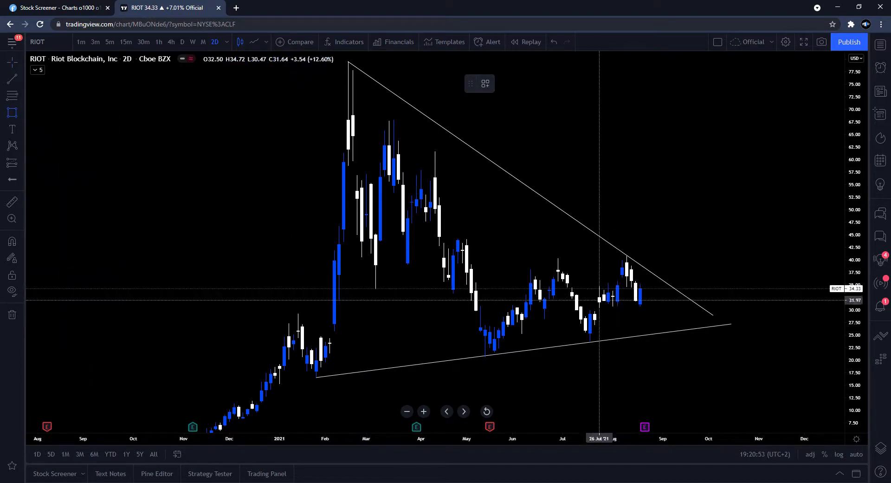
click(599, 303)
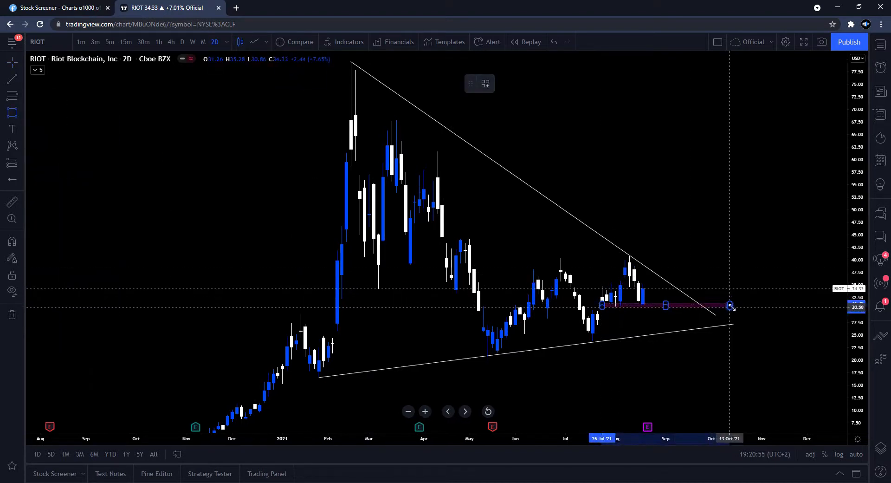
click(734, 305)
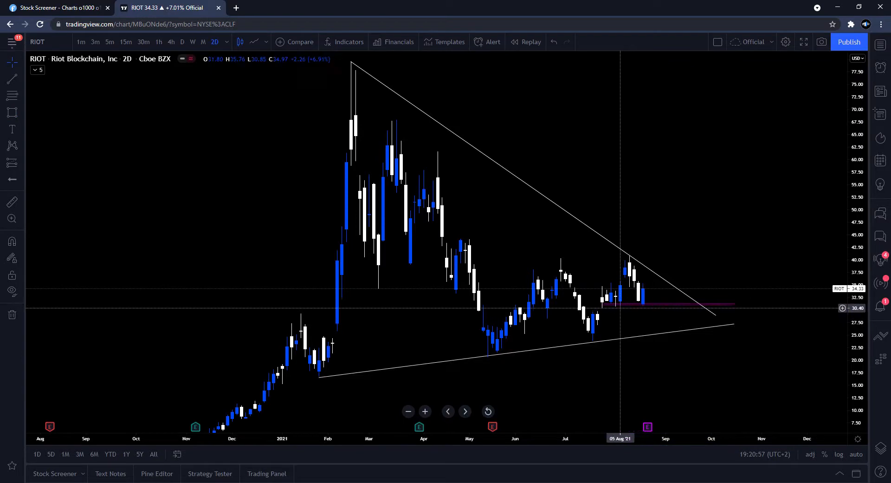
- Adjust the rectangle zone's edge and measure the price move from late July to the latest candle
drag(667, 306, 671, 309)
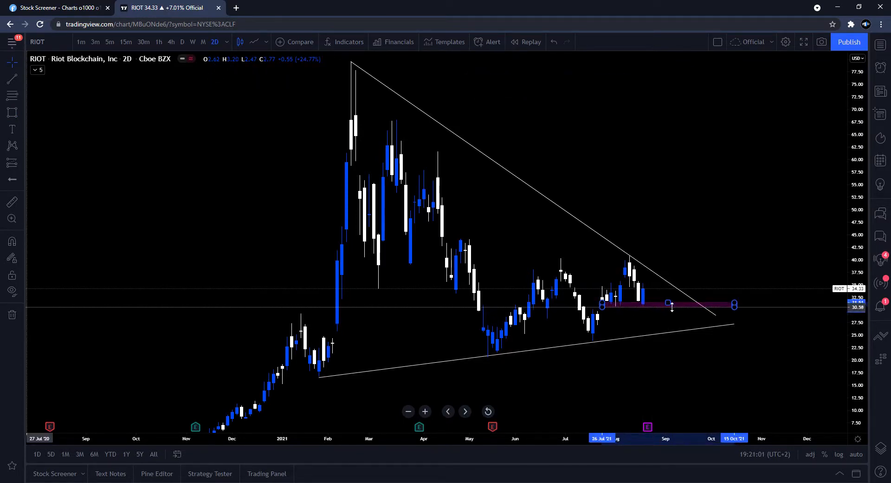
click(671, 314)
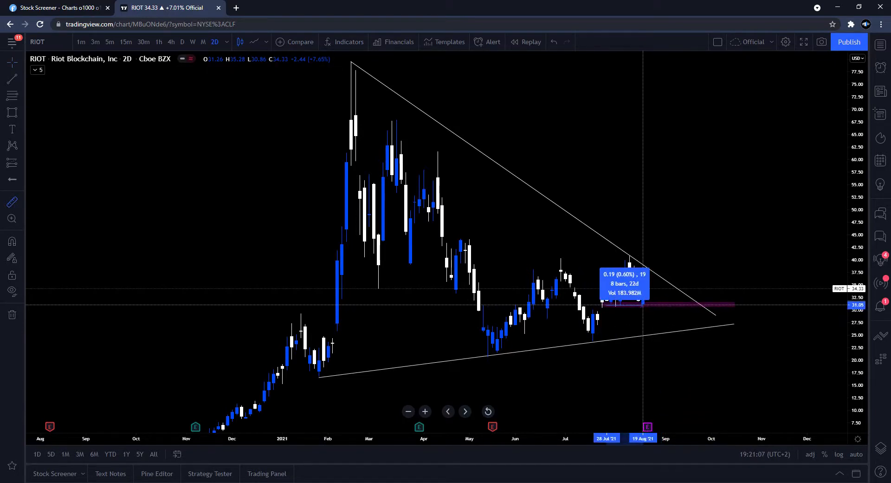
click(643, 307)
click(644, 306)
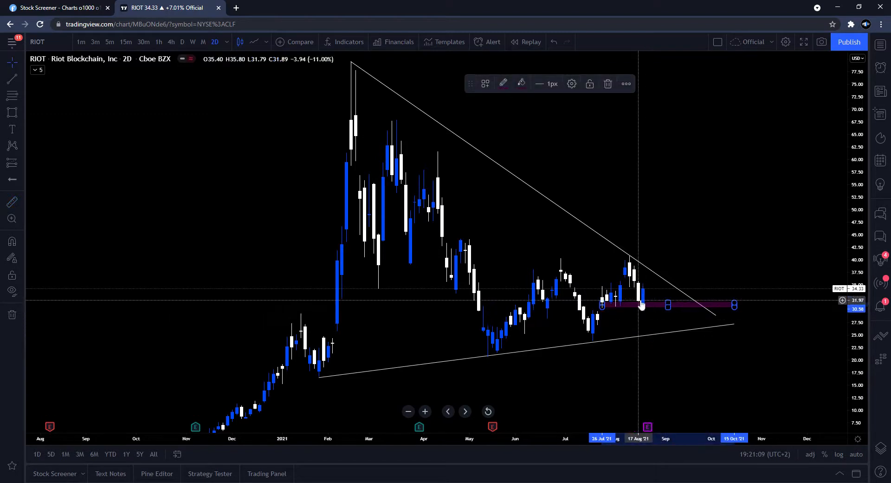
- Draw a horizontal line from the 9 August high at about 39.75 extending to mid-November
click(620, 330)
drag(621, 330, 617, 340)
scroll(628, 336, up, 1)
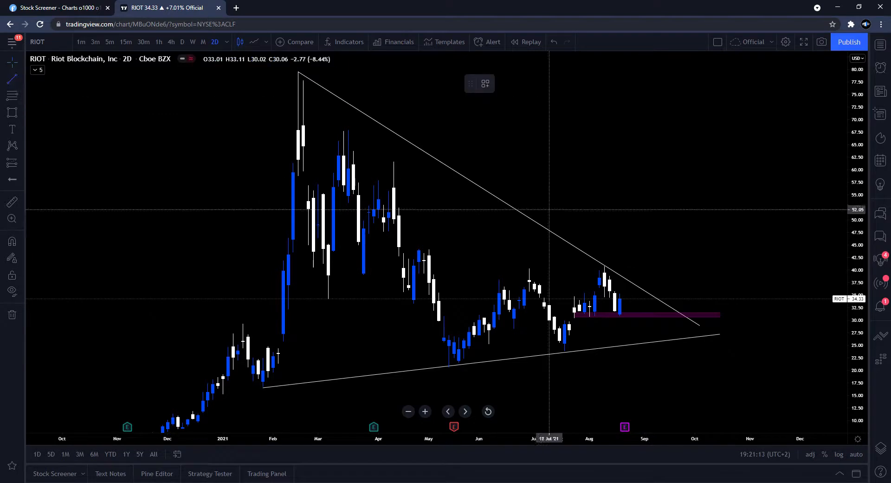
click(600, 270)
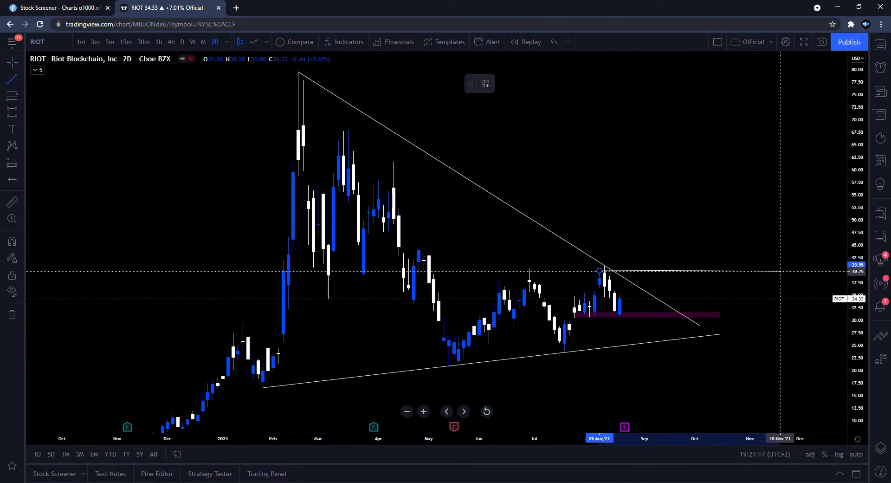
click(791, 270)
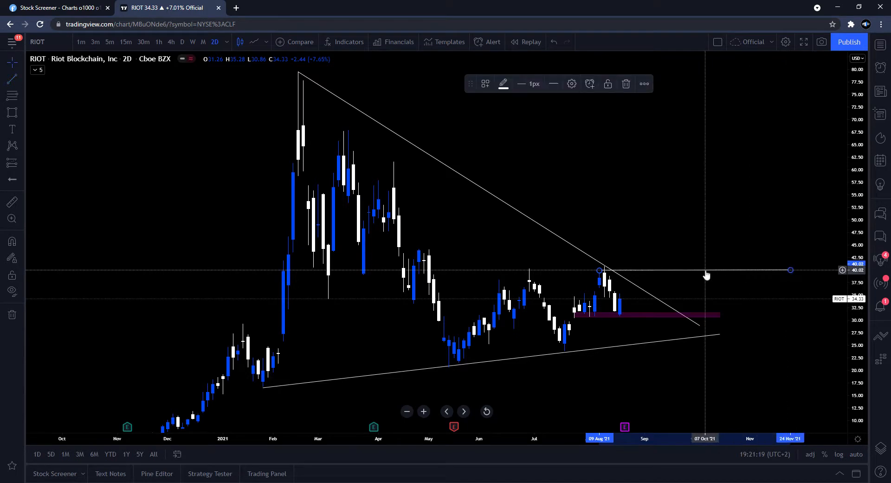
- Raise the horizontal line to the August high at about 40.8 and re-center the chart
drag(705, 270, 695, 266)
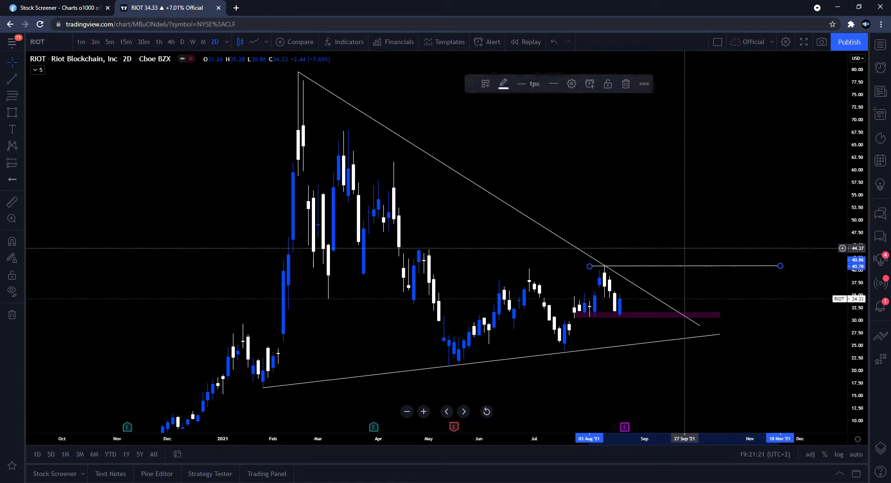
click(684, 249)
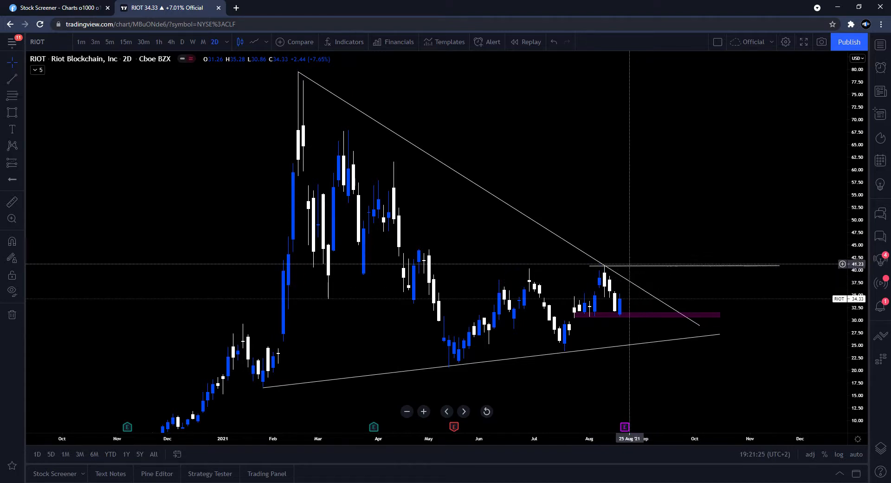
drag(655, 228, 648, 268)
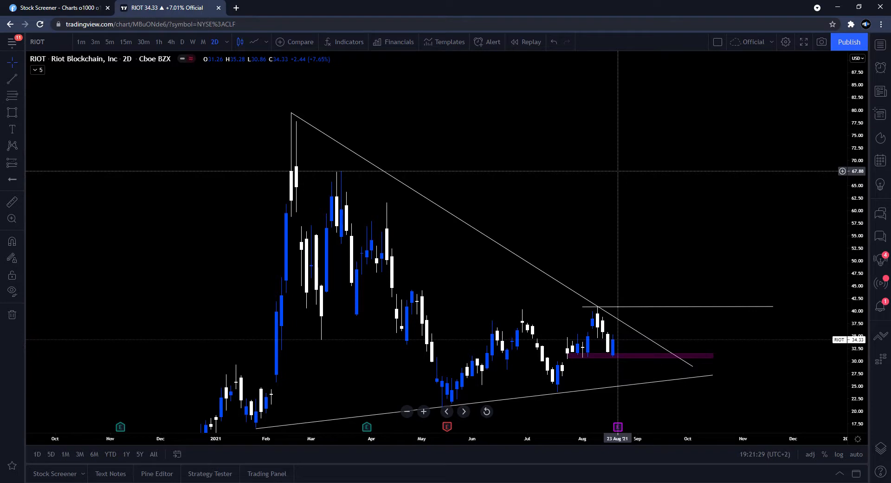
- Add a horizontal line at about 67.88 across the March highs
key(alt+h)
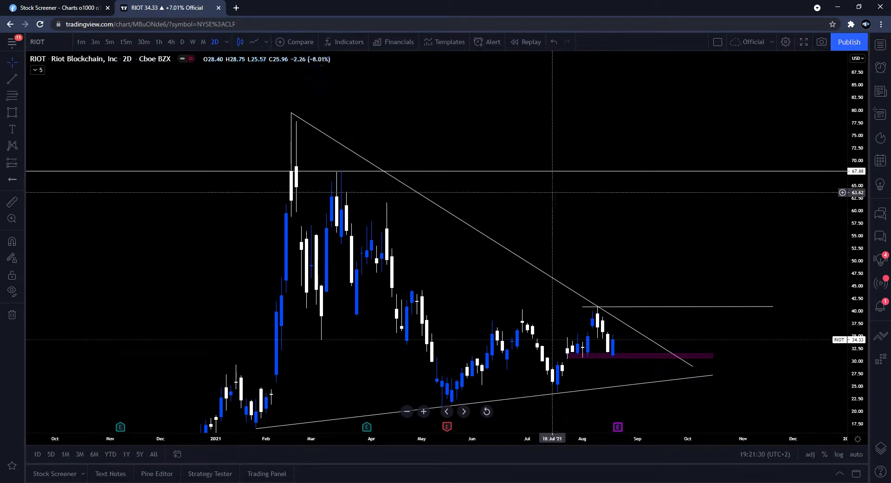
click(406, 186)
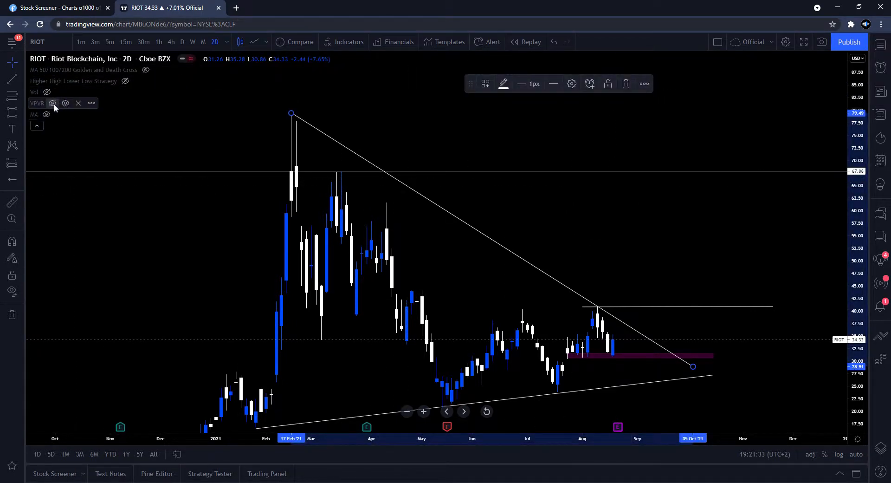
- Show the VPVR volume profile indicator on the RIOT chart
click(53, 103)
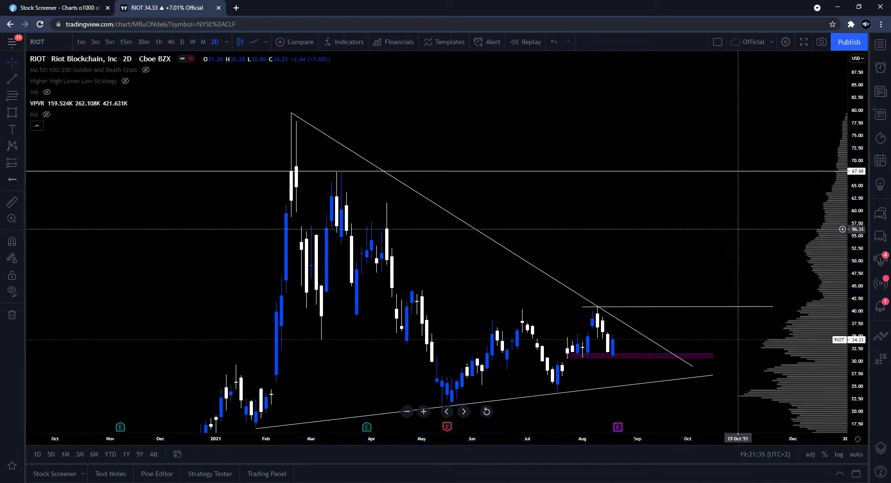
drag(727, 234, 738, 216)
scroll(738, 216, up, 3)
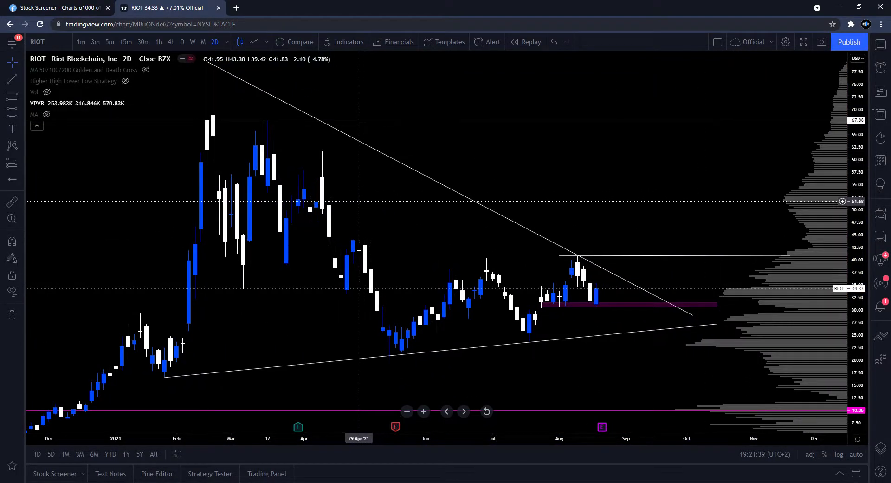
- Browse the screener's chart results on Finviz, then return to the RIOT chart
drag(713, 347, 687, 351)
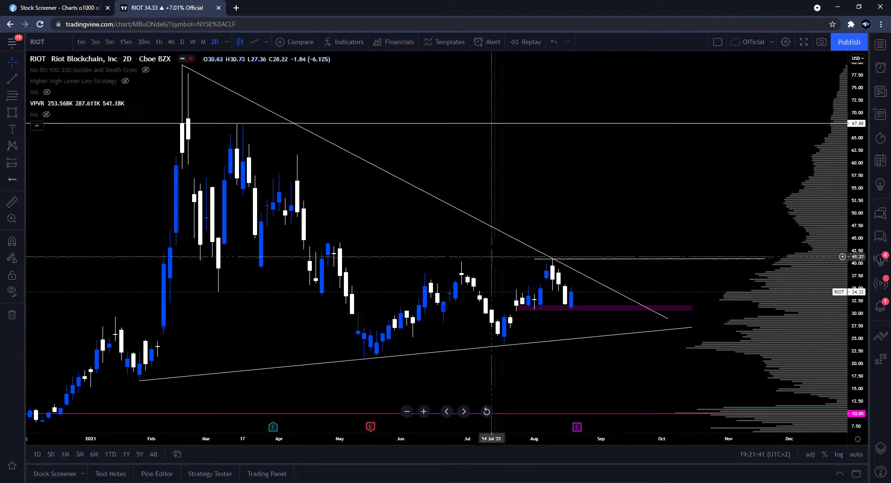
click(95, 8)
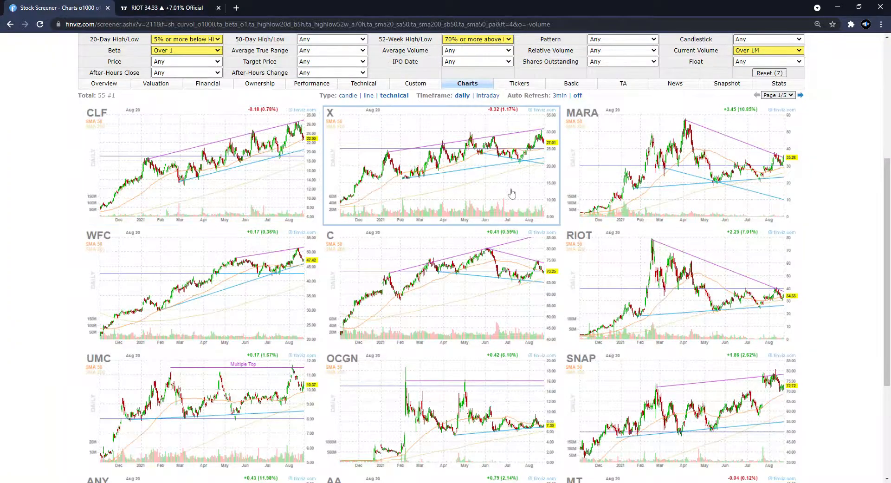
scroll(510, 192, down, 4)
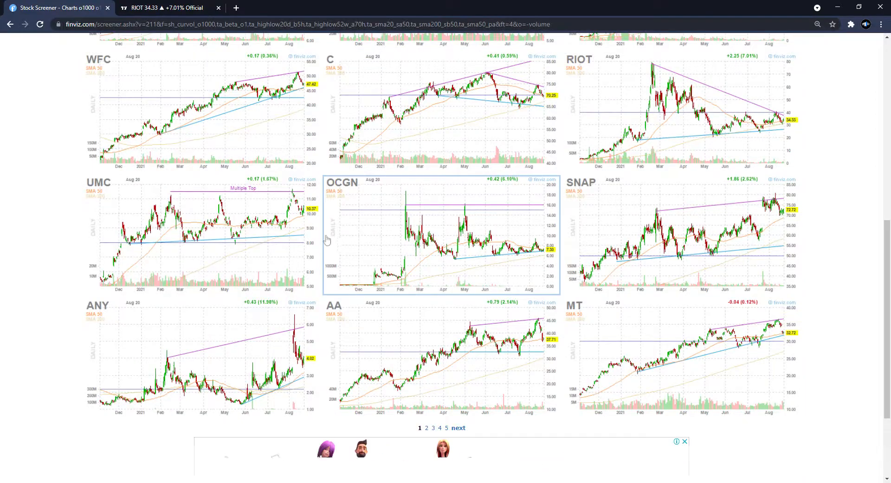
scroll(324, 241, up, 3)
click(195, 6)
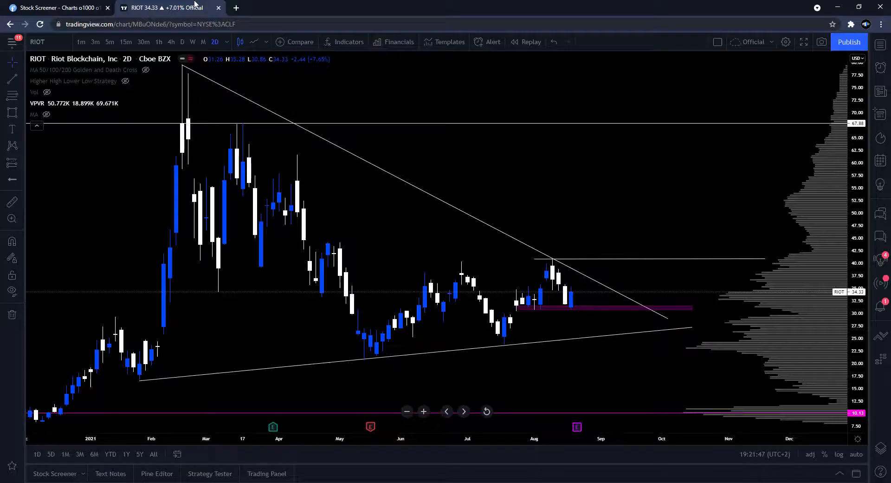
- Switch the RIOT chart to the daily timeframe and focus on recent price action
drag(490, 146, 488, 154)
scroll(491, 161, down, 1)
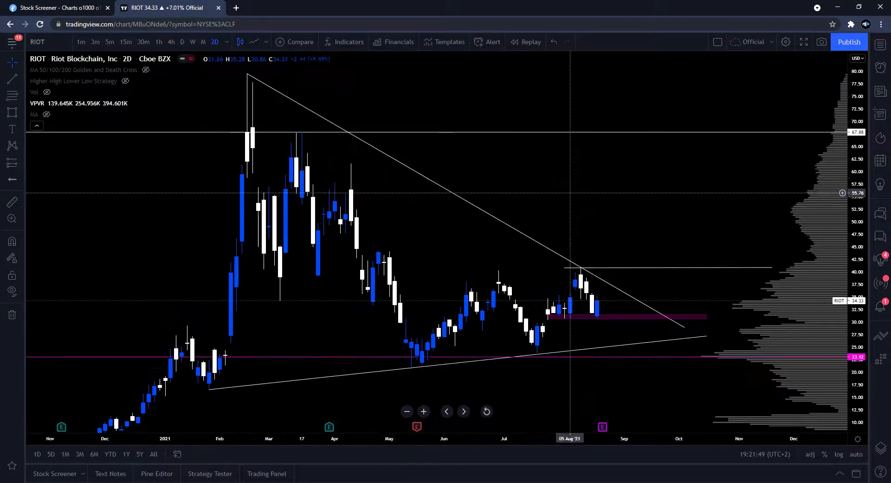
drag(620, 225, 591, 226)
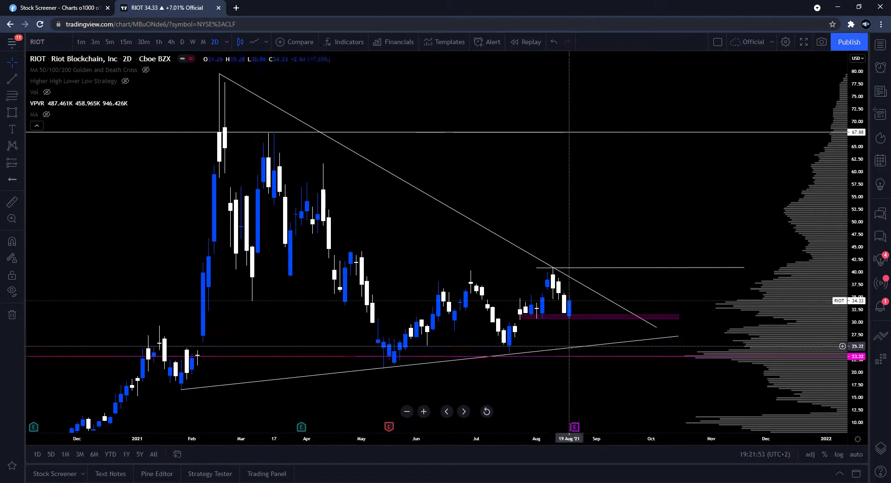
click(574, 347)
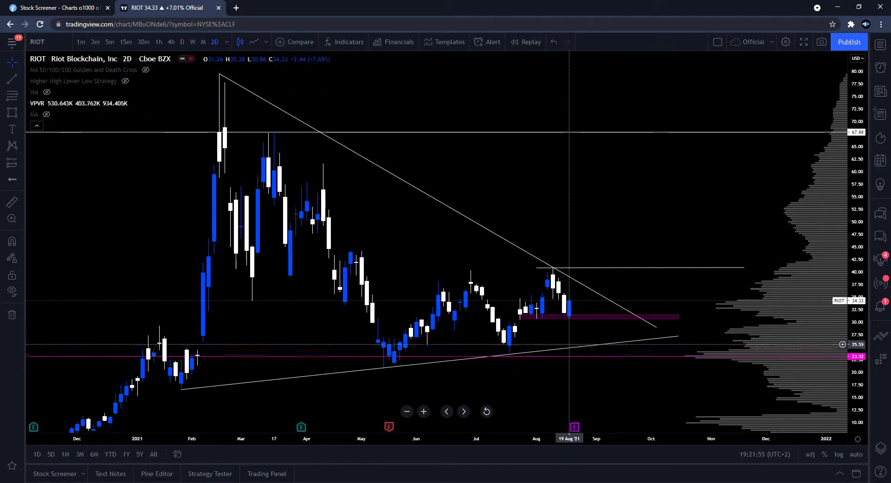
click(182, 42)
scroll(593, 135, up, 5)
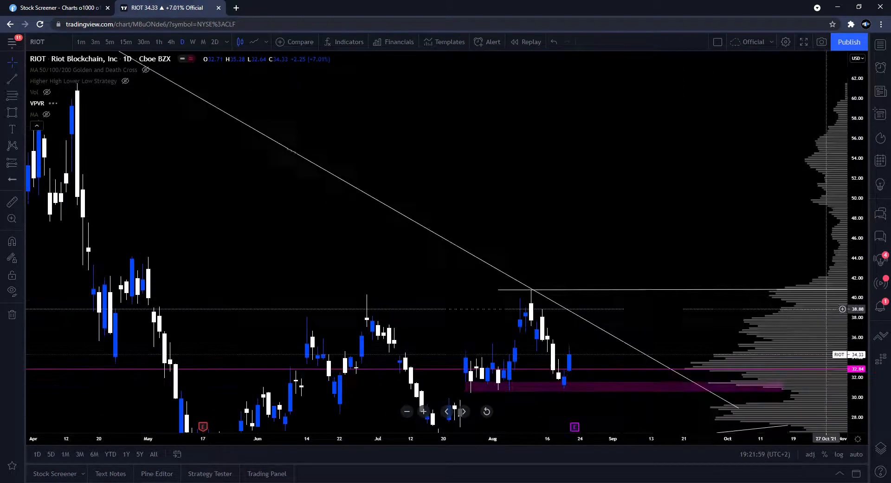
drag(617, 186, 706, 222)
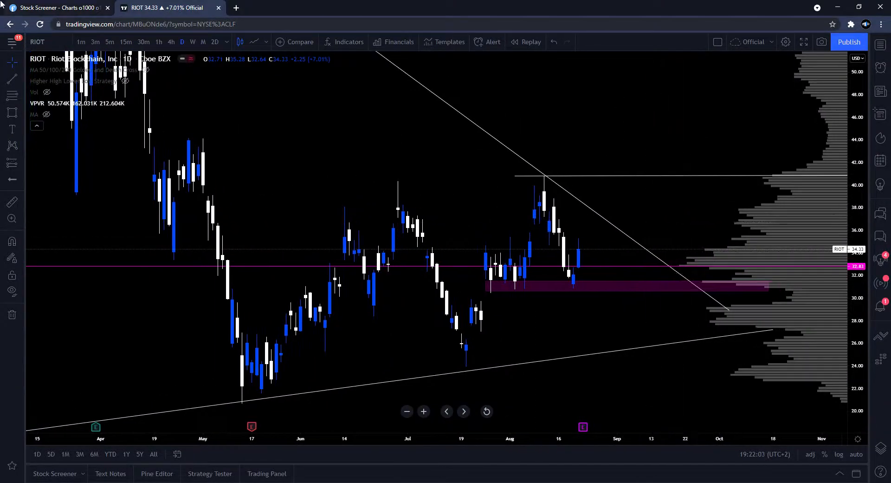
- Review the Finviz screener filter settings, then return to the RIOT chart
key(ctrl+Tab)
scroll(316, 269, up, 5)
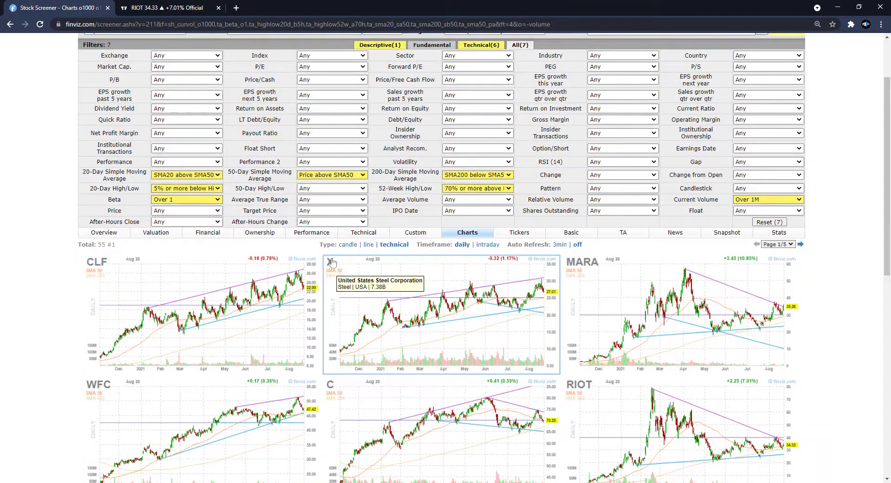
click(169, 4)
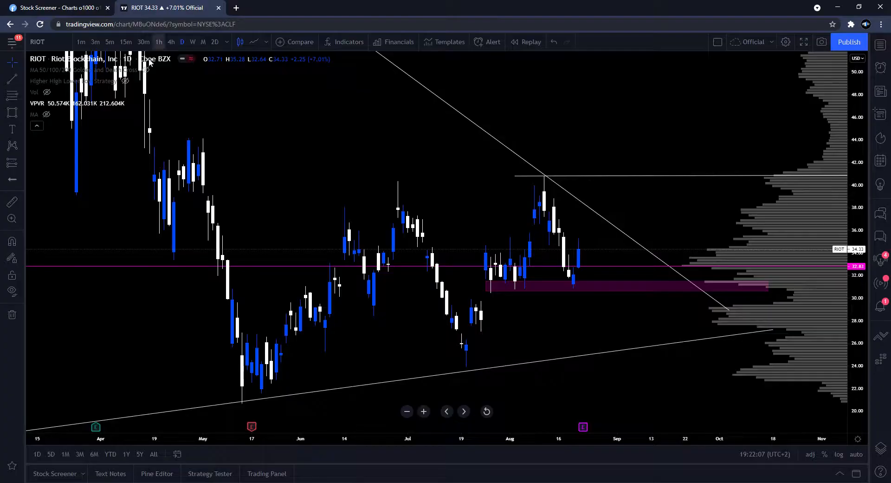